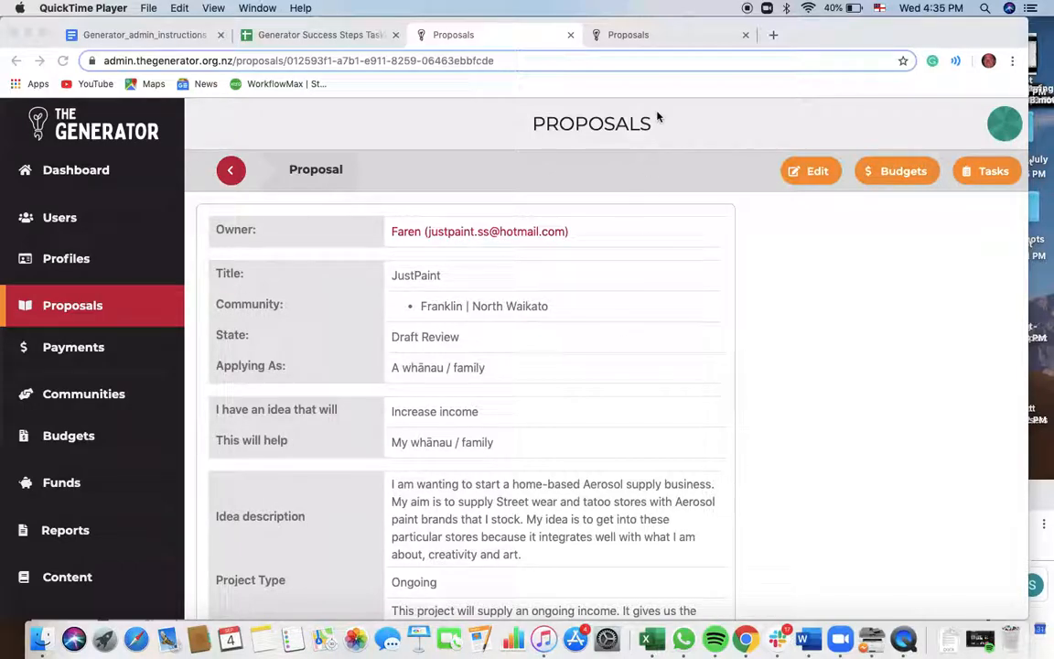
Step: Examine the JustPaint proposal's details and the Generator Success Steps Taskbank spreadsheet
{"action": "scroll", "coordinate": [620, 381], "scroll_direction": "up", "scroll_amount": 1}
{"action": "left_click", "coordinate": [645, 34]}
{"action": "left_click", "coordinate": [517, 36]}
{"action": "left_click", "coordinate": [645, 34]}
{"action": "left_click", "coordinate": [494, 39]}
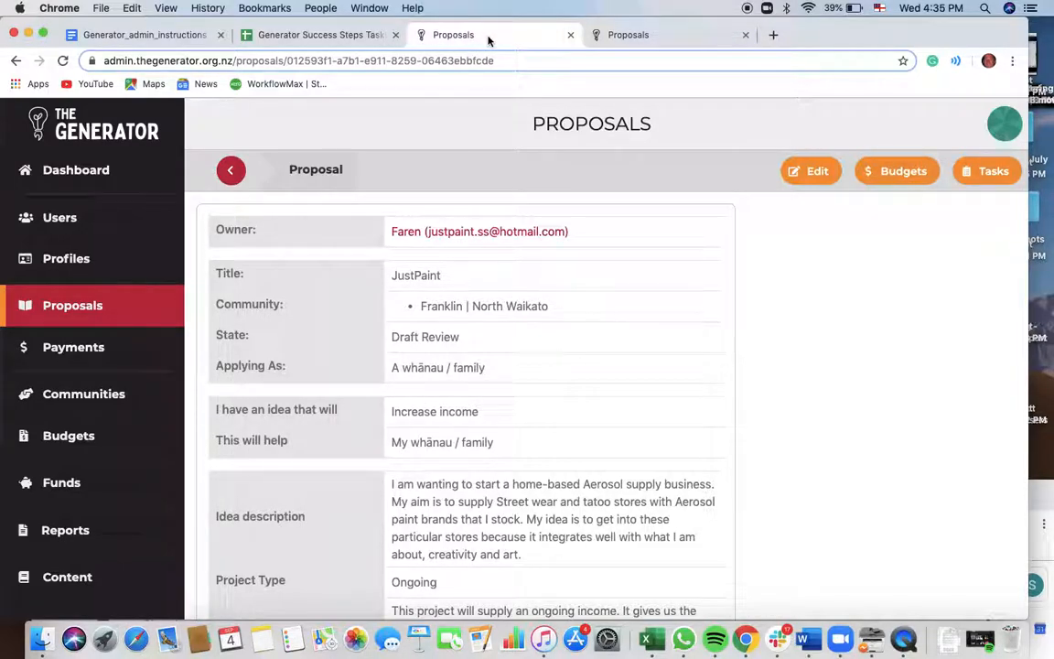
{"action": "left_click", "coordinate": [305, 36]}
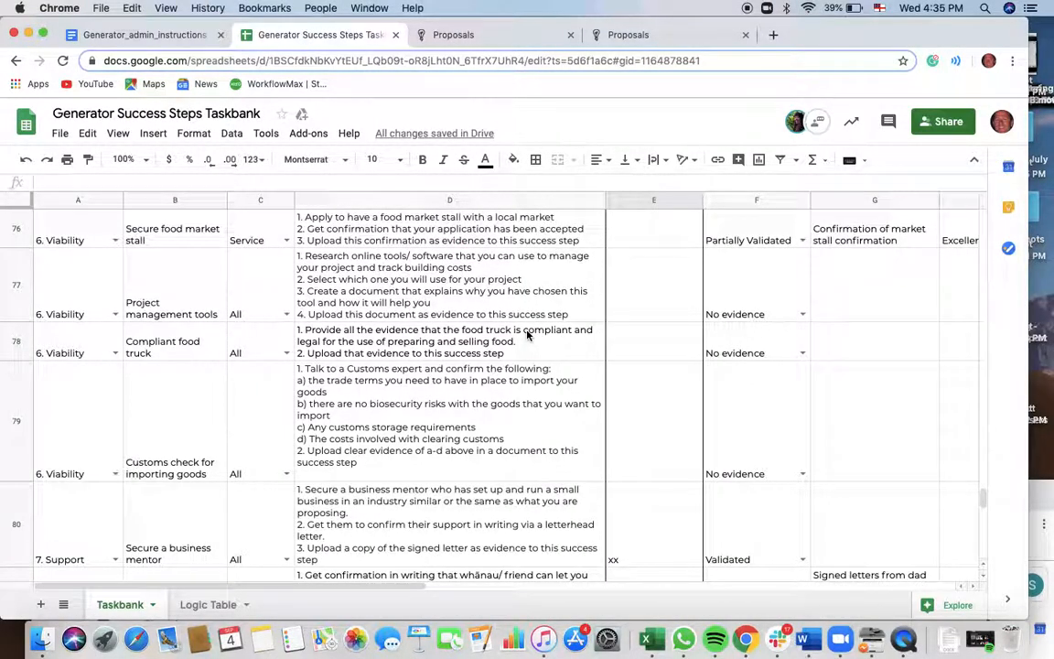
{"action": "left_click", "coordinate": [455, 36]}
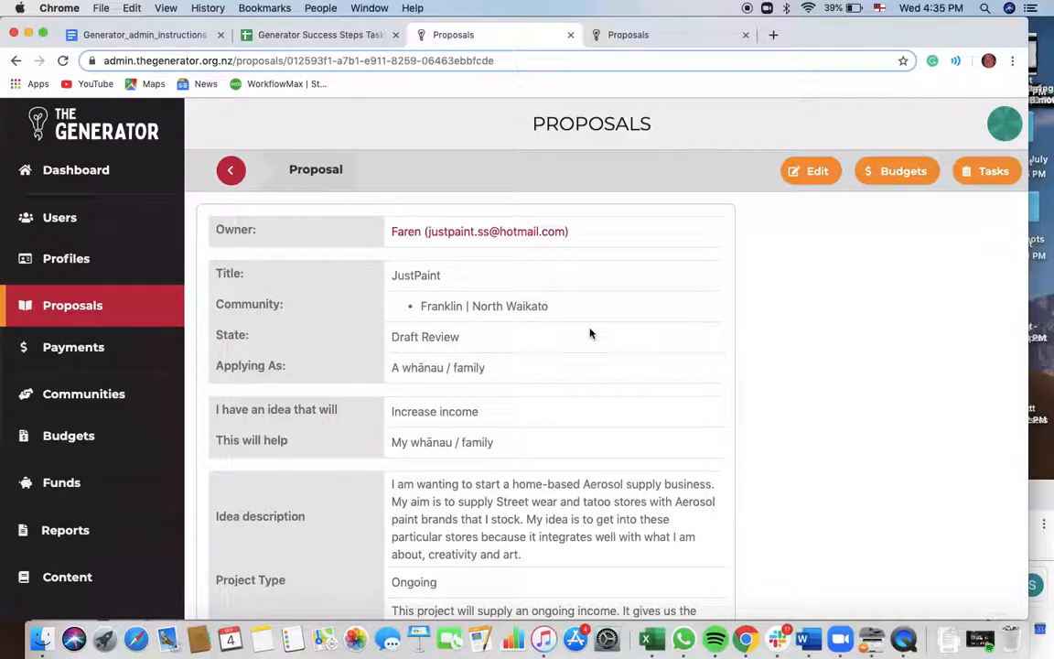
{"action": "scroll", "coordinate": [591, 334], "scroll_direction": "down", "scroll_amount": 3}
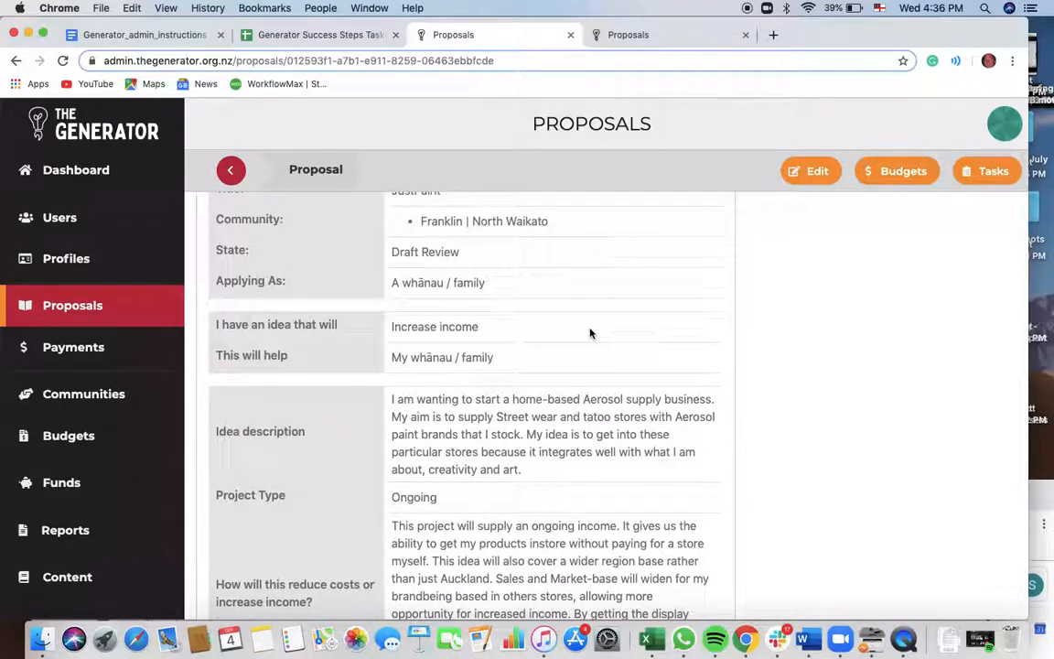
{"action": "scroll", "coordinate": [591, 333], "scroll_direction": "up", "scroll_amount": 2}
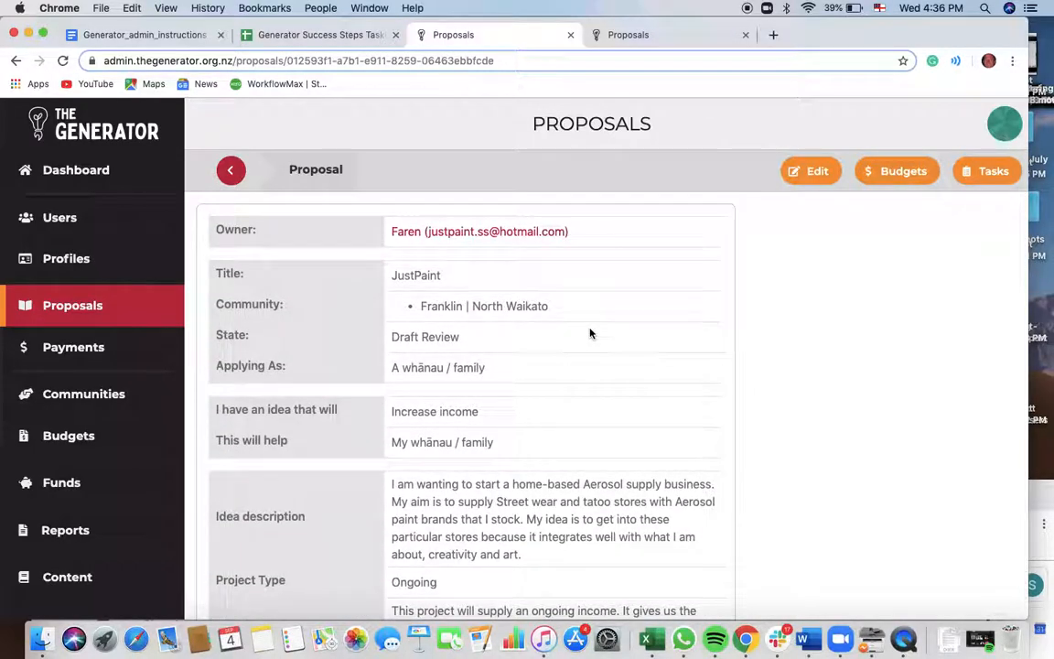
Step: Open the JustPaint proposal's tasks and copy the "Seek advice" title from the taskbank into the new task's title
{"action": "left_click", "coordinate": [988, 182]}
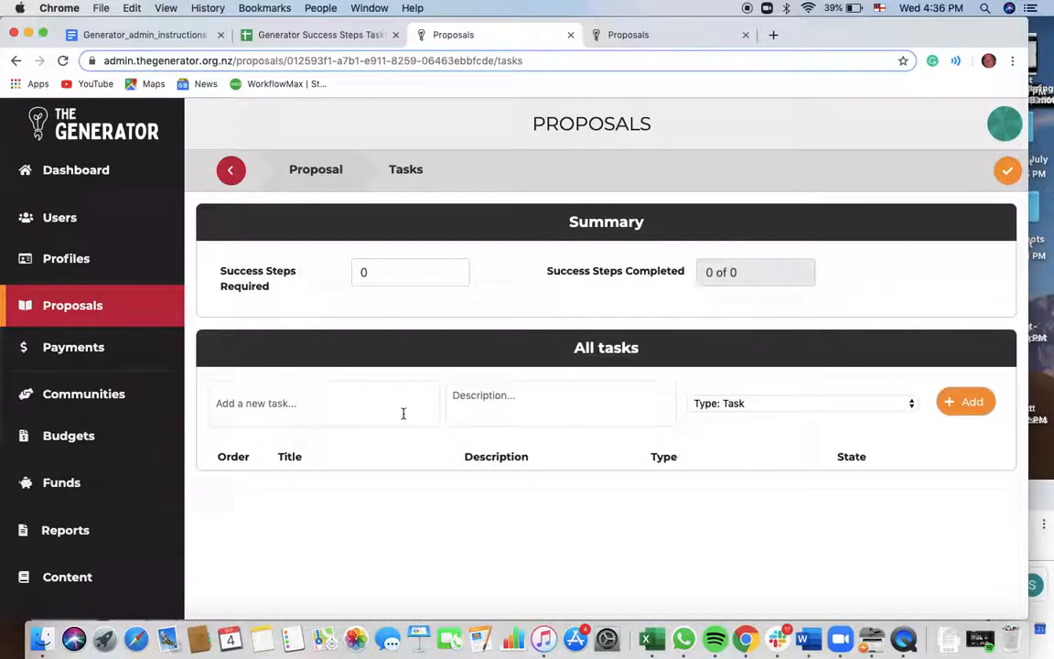
{"action": "left_click", "coordinate": [313, 408]}
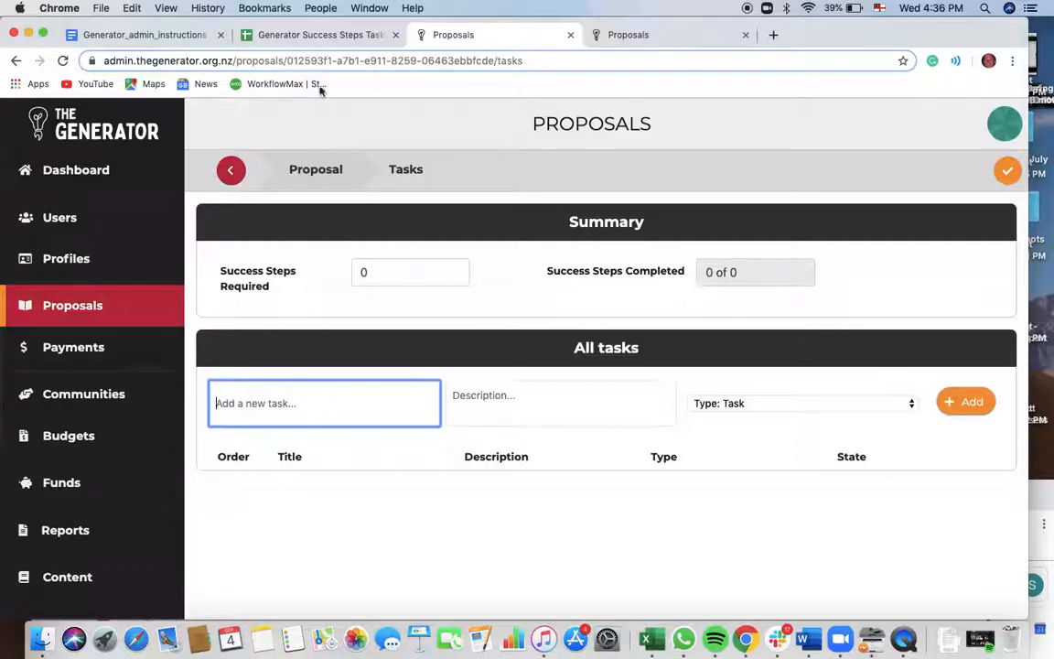
{"action": "left_click", "coordinate": [310, 35]}
{"action": "scroll", "coordinate": [395, 351], "scroll_direction": "up", "scroll_amount": 10}
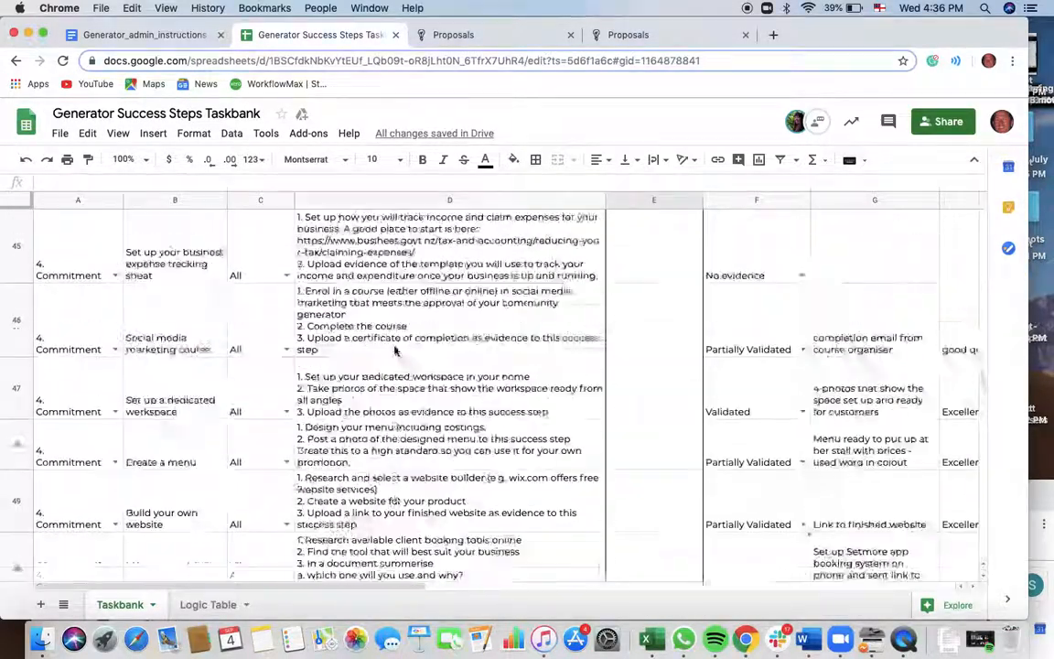
{"action": "scroll", "coordinate": [396, 350], "scroll_direction": "up", "scroll_amount": 15}
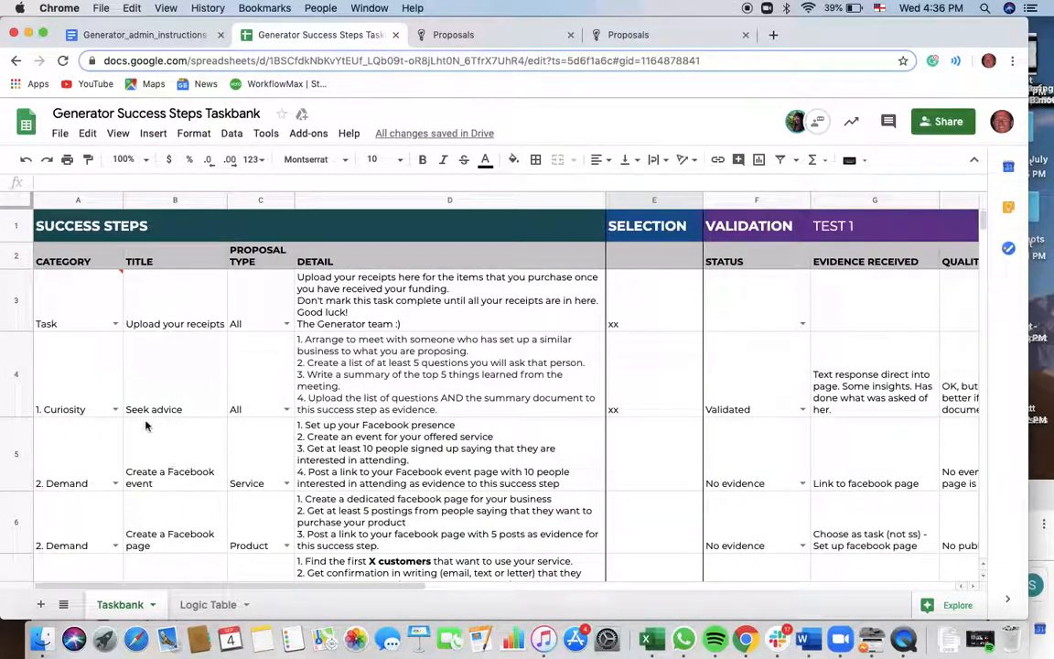
{"action": "left_click", "coordinate": [167, 396]}
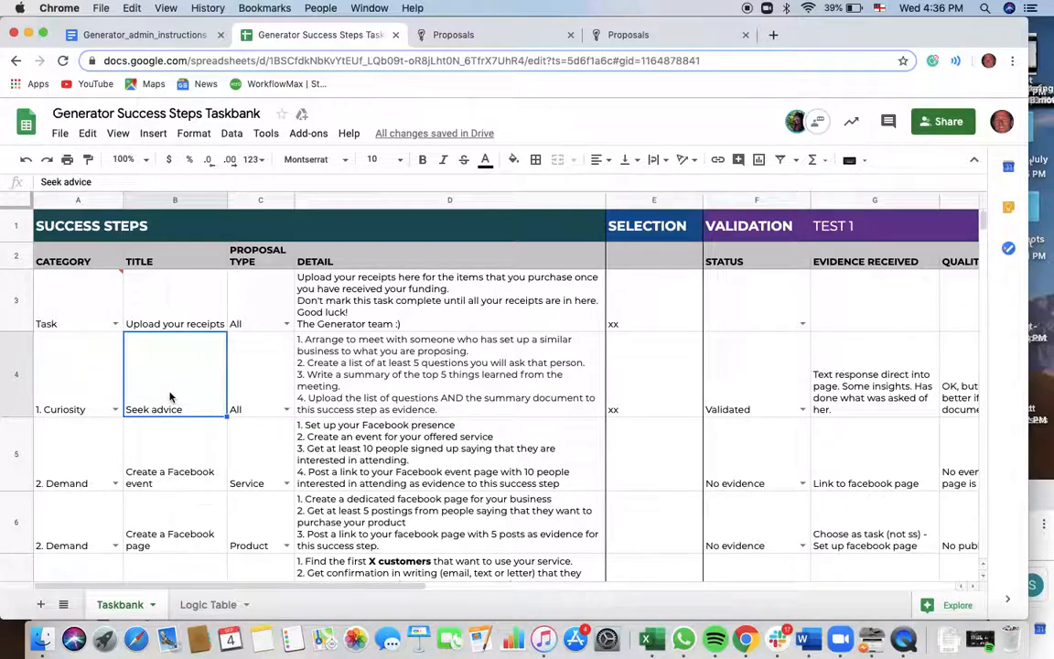
{"action": "right_click", "coordinate": [169, 395]}
{"action": "left_click", "coordinate": [213, 179]}
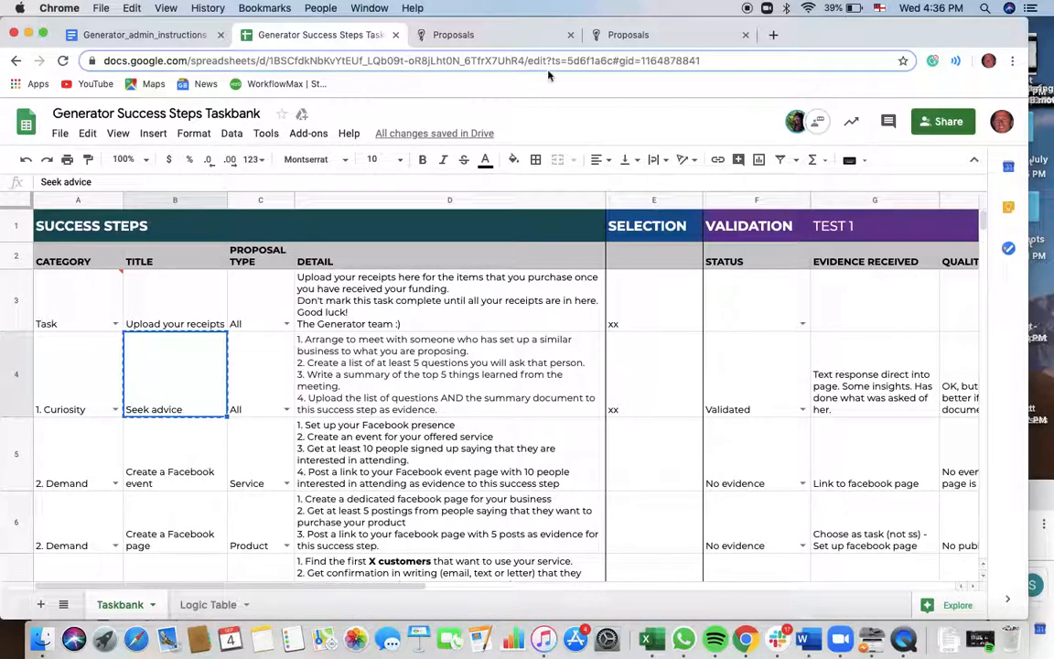
{"action": "left_click", "coordinate": [457, 35]}
{"action": "right_click", "coordinate": [234, 400]}
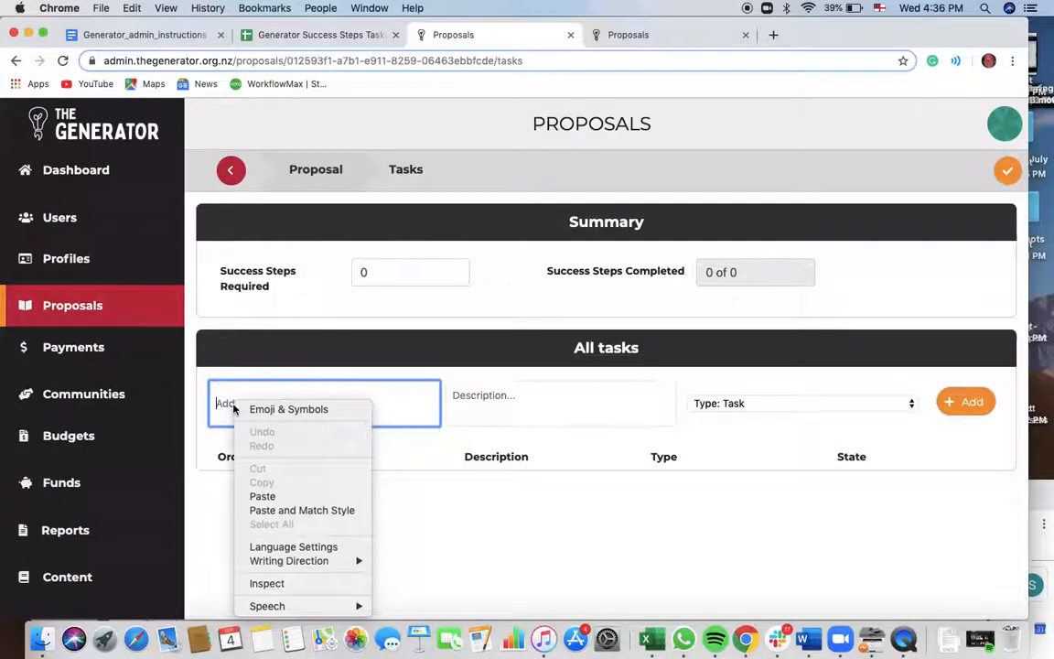
{"action": "left_click", "coordinate": [270, 498]}
Step: Copy the "Seek advice" detail text from the taskbank into the new task's description and remove the stray opening quotation mark
{"action": "left_click", "coordinate": [529, 408]}
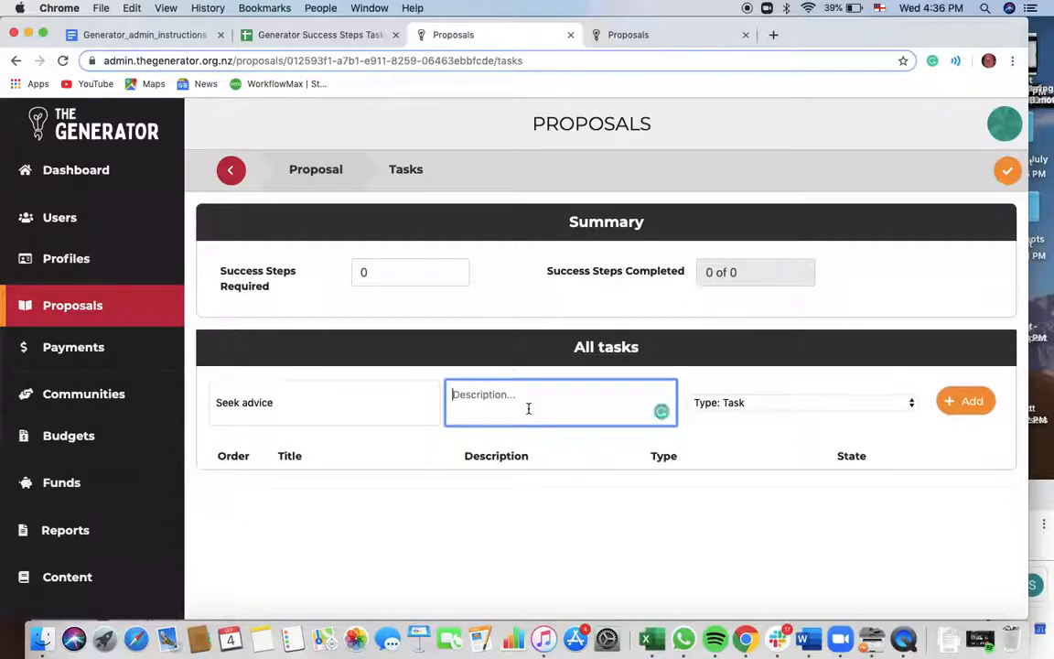
{"action": "left_click", "coordinate": [282, 35]}
{"action": "left_click", "coordinate": [354, 383]}
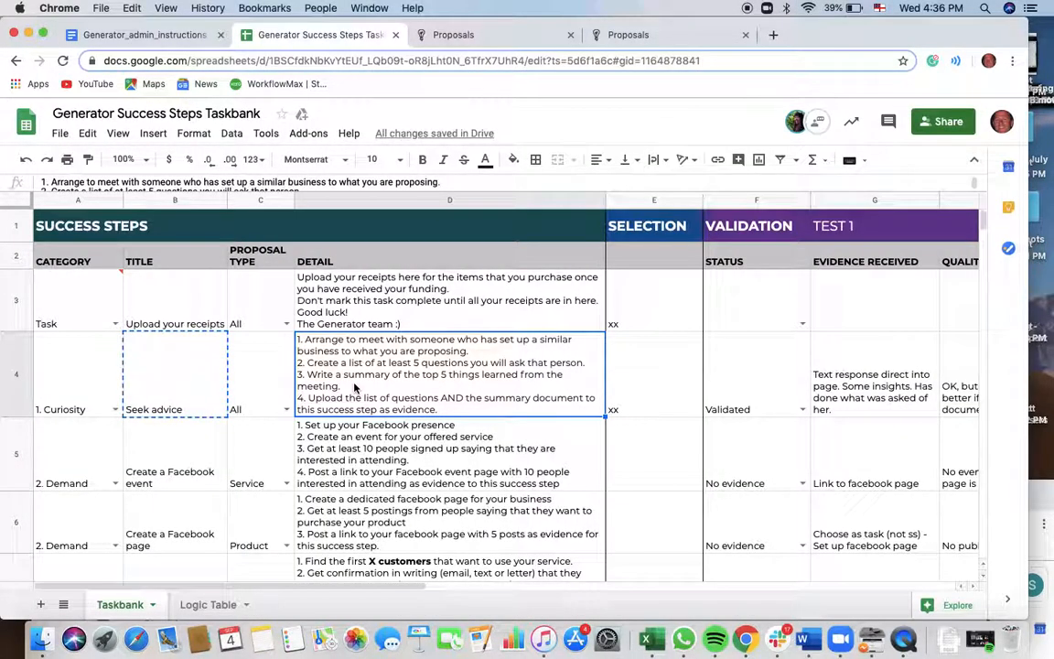
{"action": "right_click", "coordinate": [357, 385]}
{"action": "left_click", "coordinate": [392, 180]}
{"action": "left_click", "coordinate": [437, 34]}
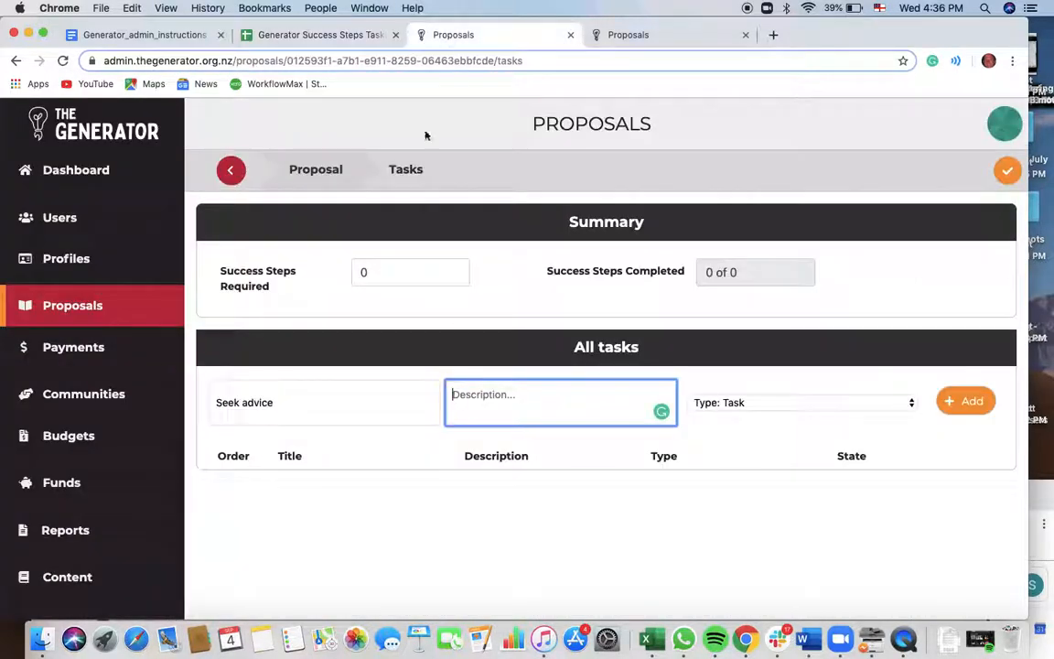
{"action": "right_click", "coordinate": [461, 390]}
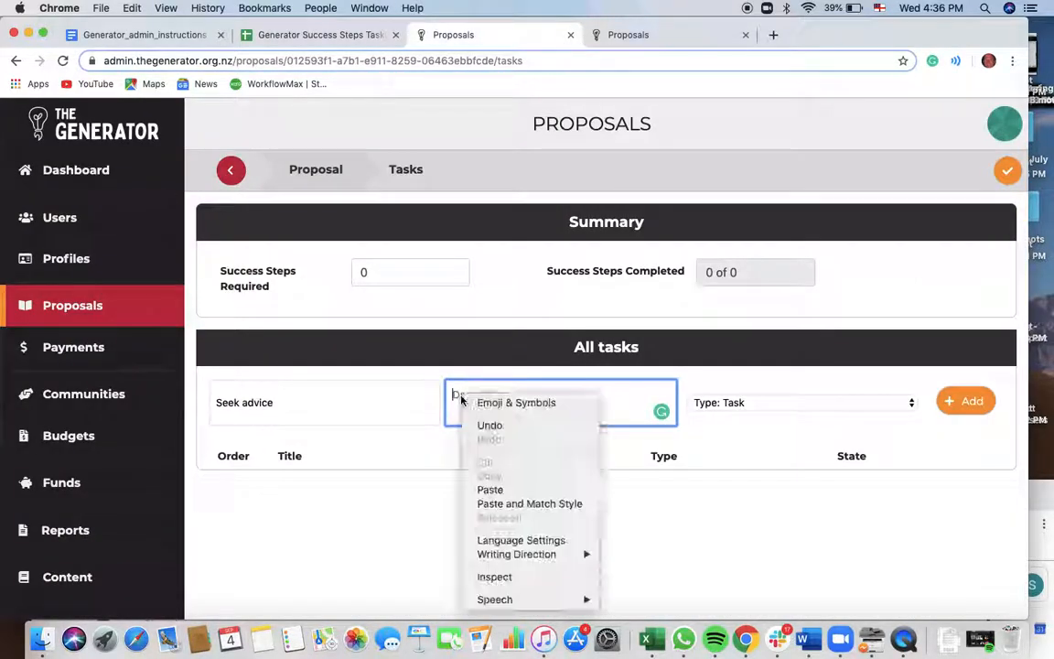
{"action": "left_click", "coordinate": [485, 492]}
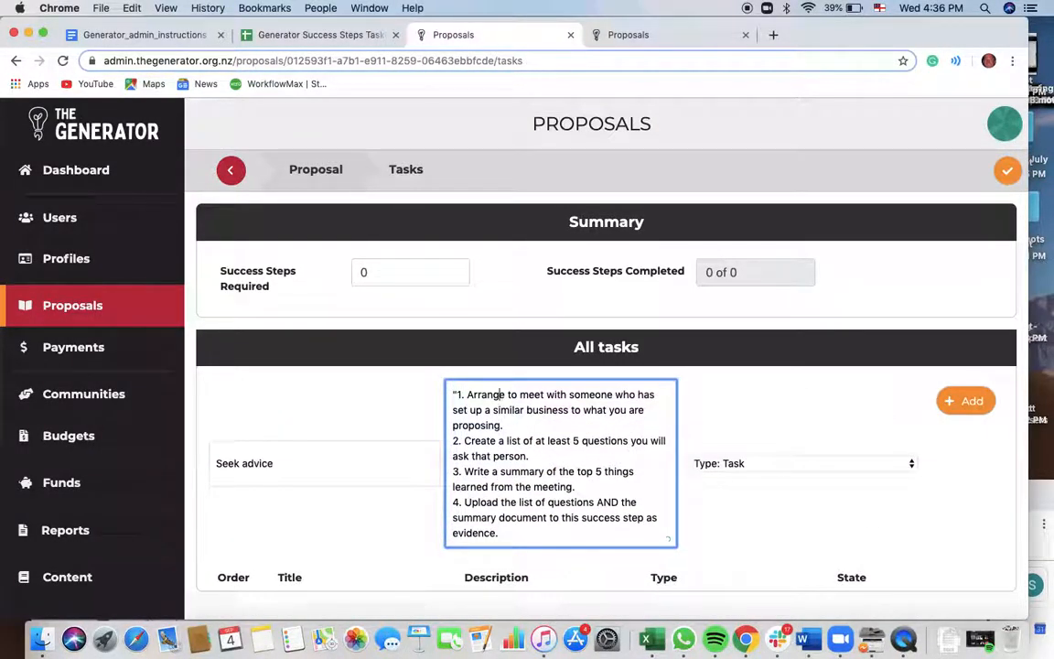
{"action": "left_click", "coordinate": [452, 395]}
{"action": "key", "text": "Delete"}
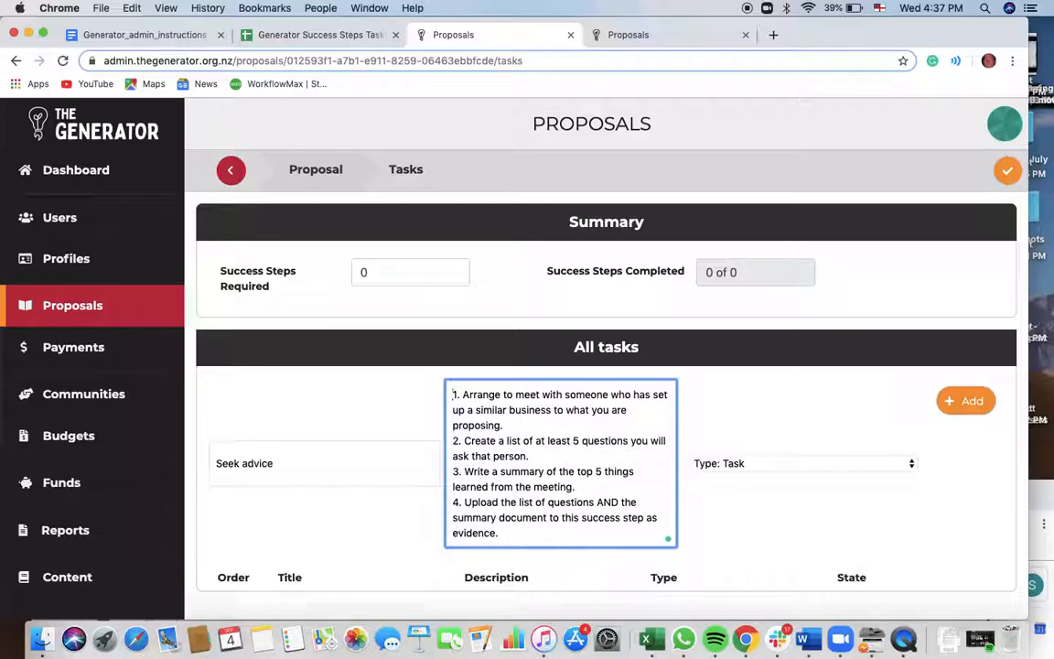
{"action": "left_click", "coordinate": [274, 35]}
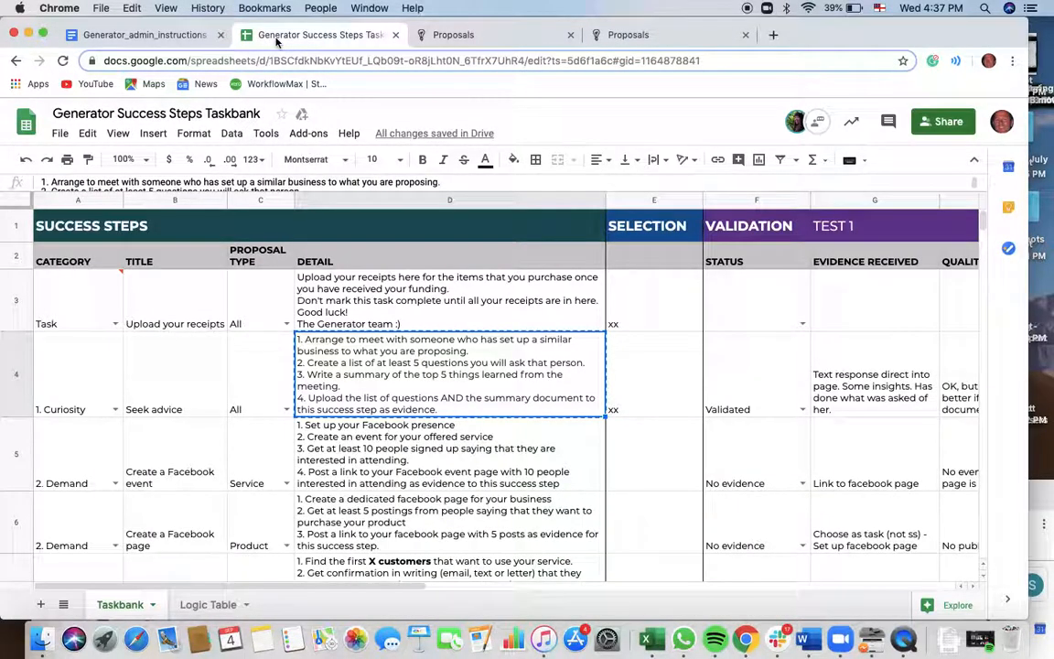
{"action": "left_click", "coordinate": [736, 395]}
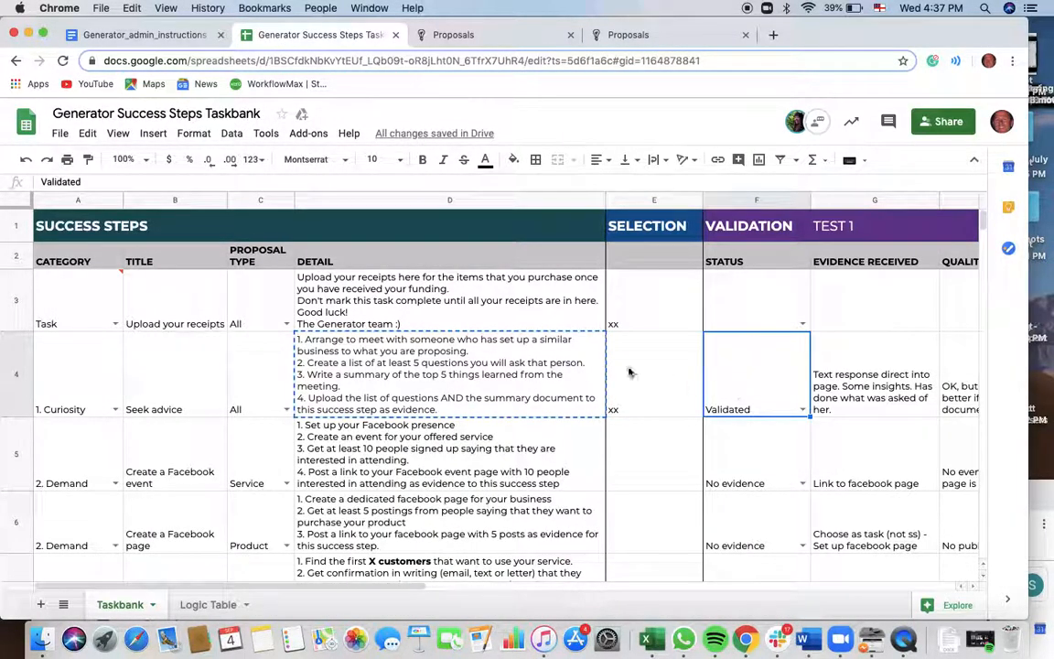
{"action": "left_click", "coordinate": [400, 385]}
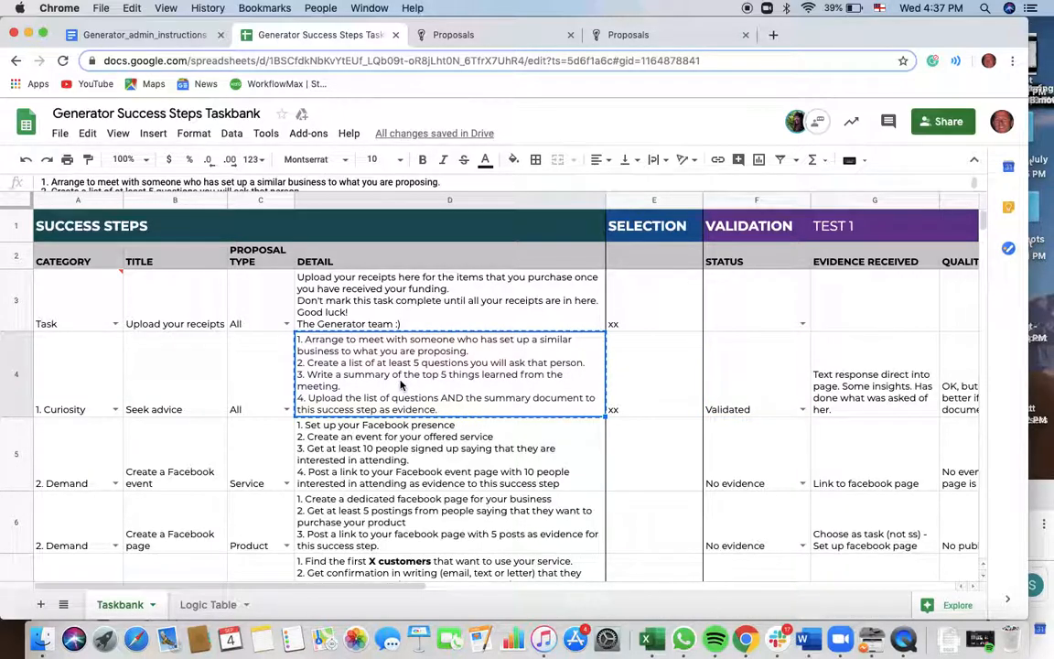
{"action": "left_click", "coordinate": [458, 35]}
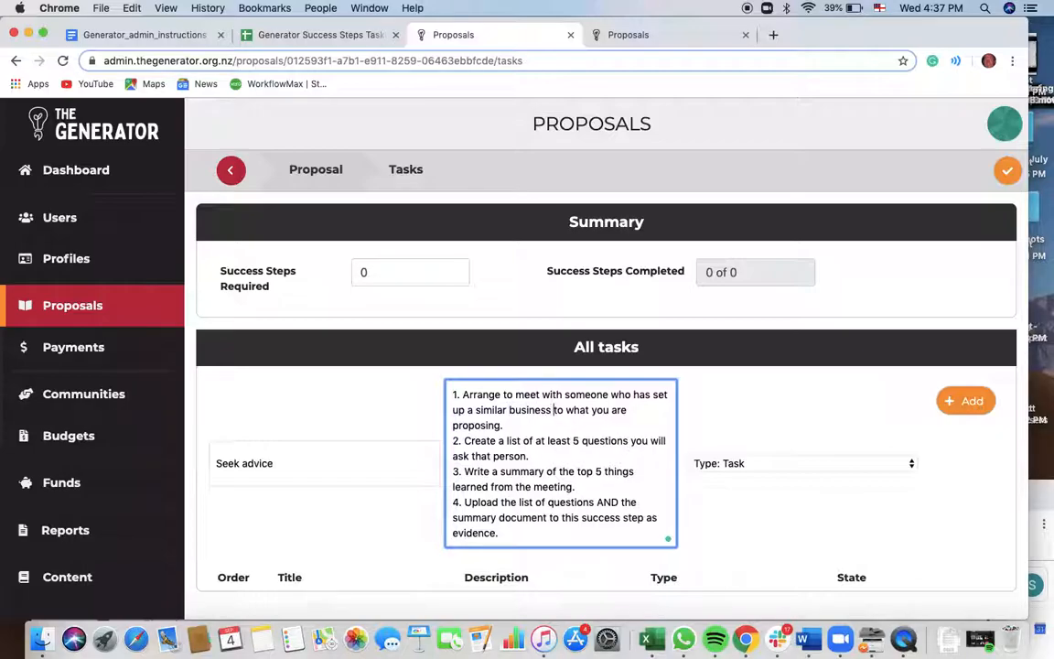
{"action": "type", "text": "in the pain"}
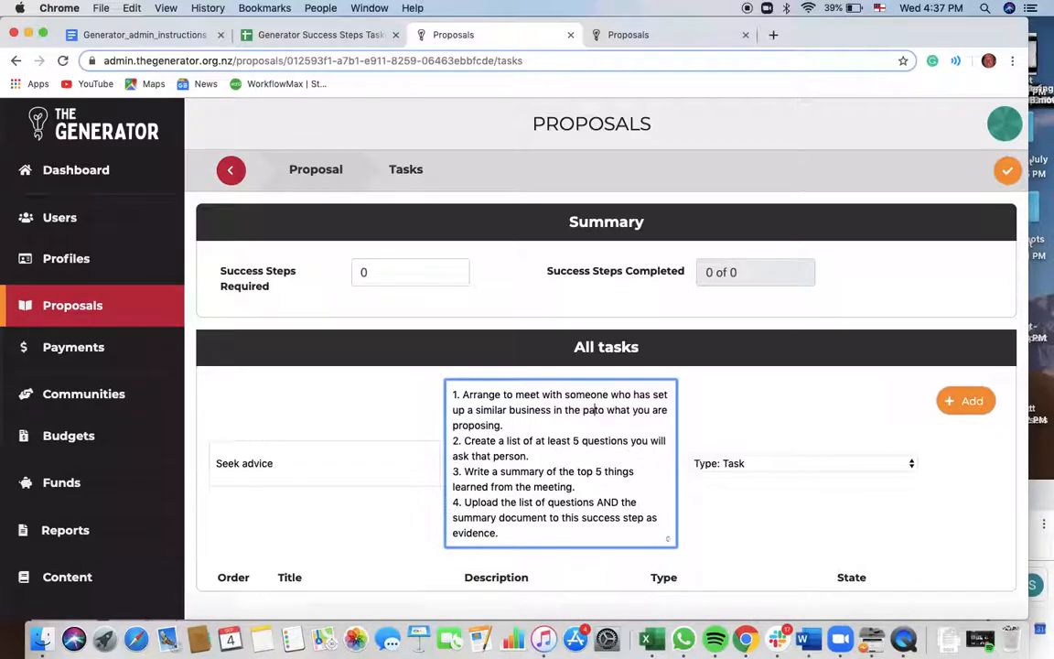
{"action": "type", "text": "t"}
{"action": "key", "text": "BackSpace"}
{"action": "key", "text": "BackSpace"}
{"action": "key", "text": "BackSpace"}
{"action": "key", "text": "BackSpace"}
{"action": "key", "text": "BackSpace"}
{"action": "key", "text": "BackSpace"}
{"action": "key", "text": "BackSpace"}
{"action": "key", "text": "BackSpace"}
{"action": "key", "text": "BackSpace"}
{"action": "key", "text": "BackSpace"}
{"action": "key", "text": "BackSpace"}
{"action": "key", "text": "BackSpace"}
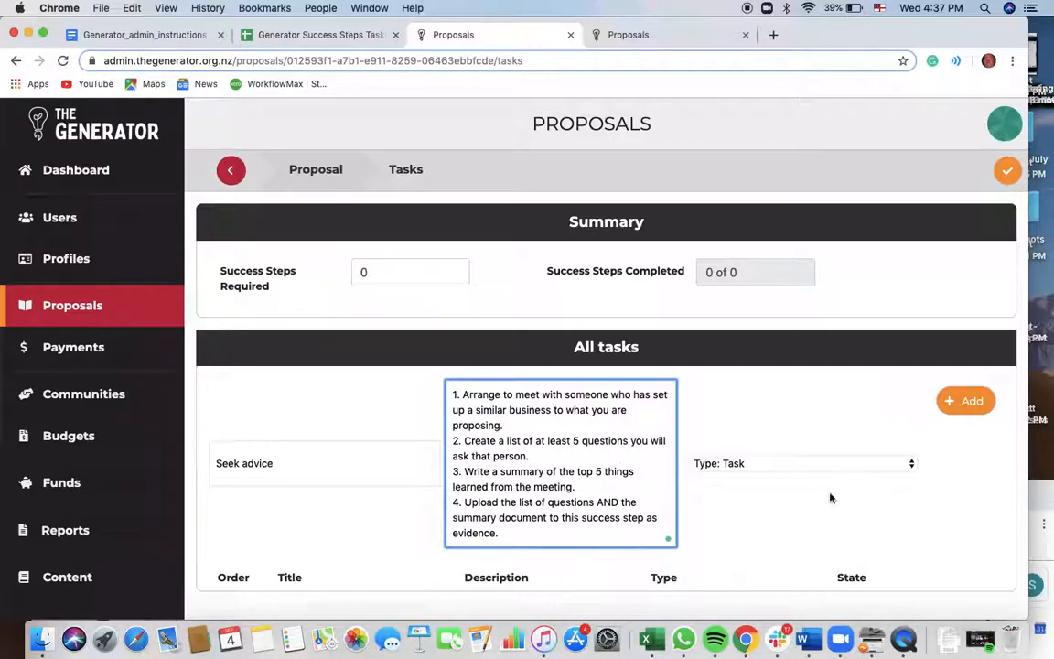
Step: Set the task's type to Potential Success Step and add it to the proposal's task list
{"action": "left_click", "coordinate": [911, 464]}
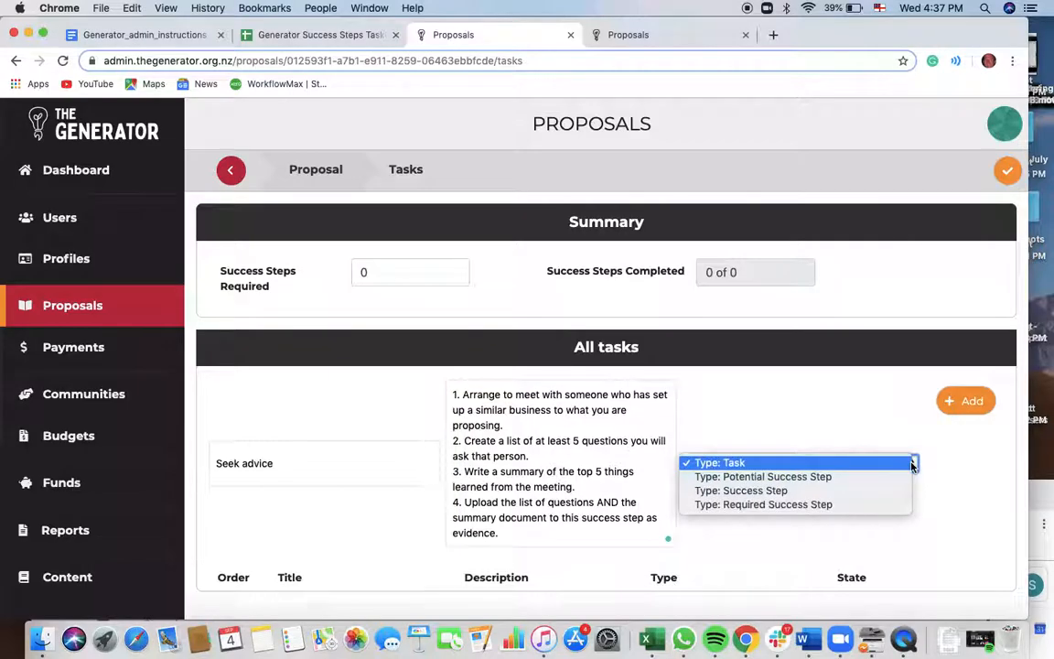
{"action": "left_click", "coordinate": [868, 477]}
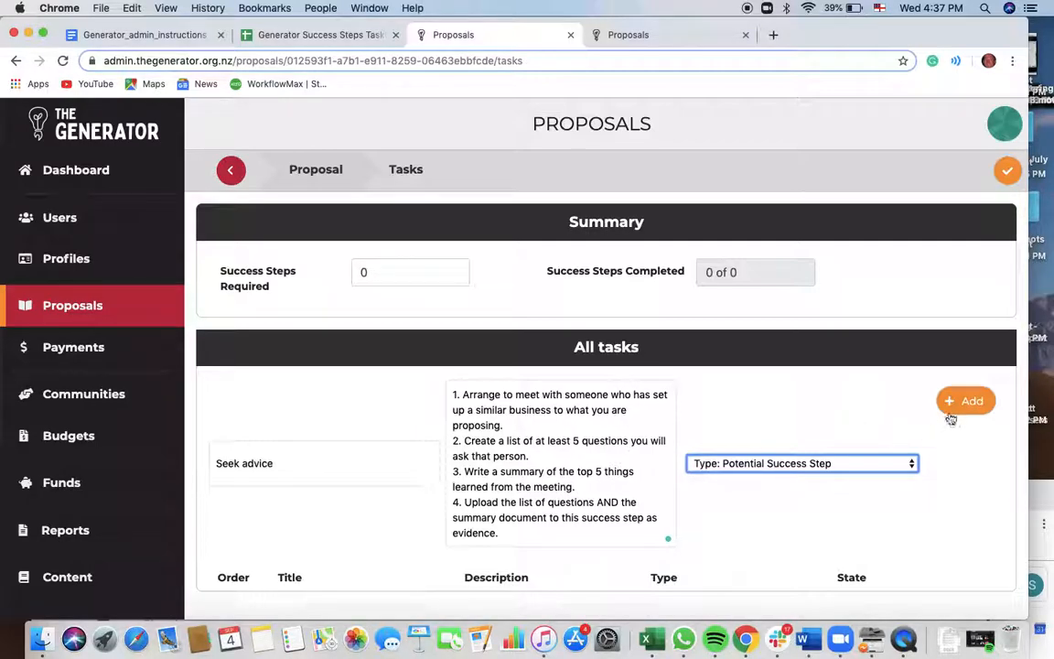
{"action": "left_click", "coordinate": [969, 402]}
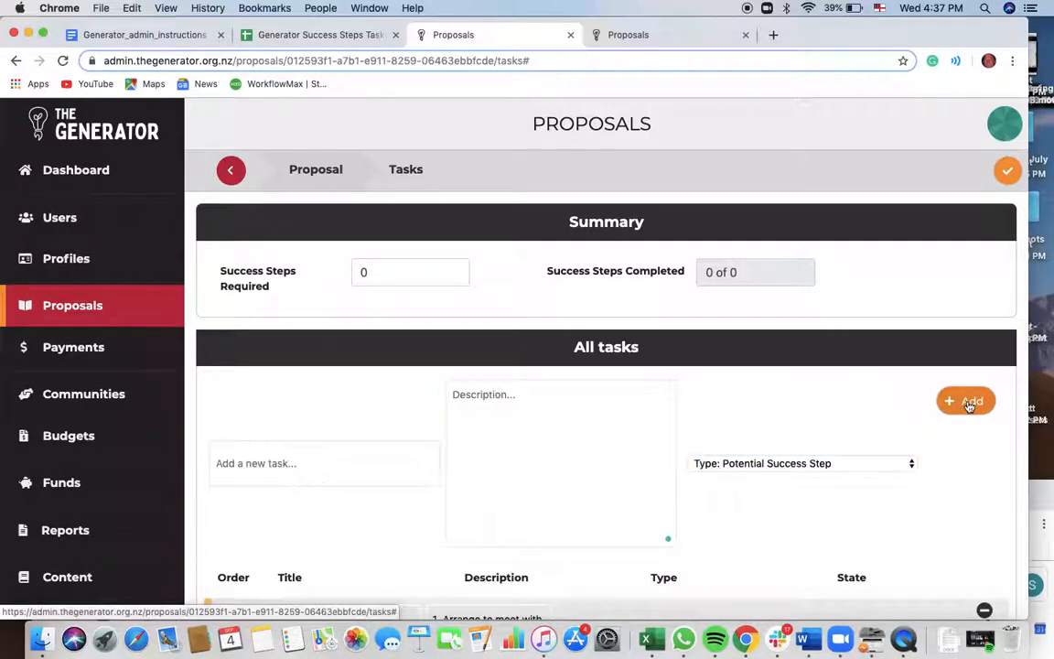
Step: Copy the "Secure a business mentor" title from the taskbank's Support section into the new task's title
{"action": "left_click", "coordinate": [370, 467]}
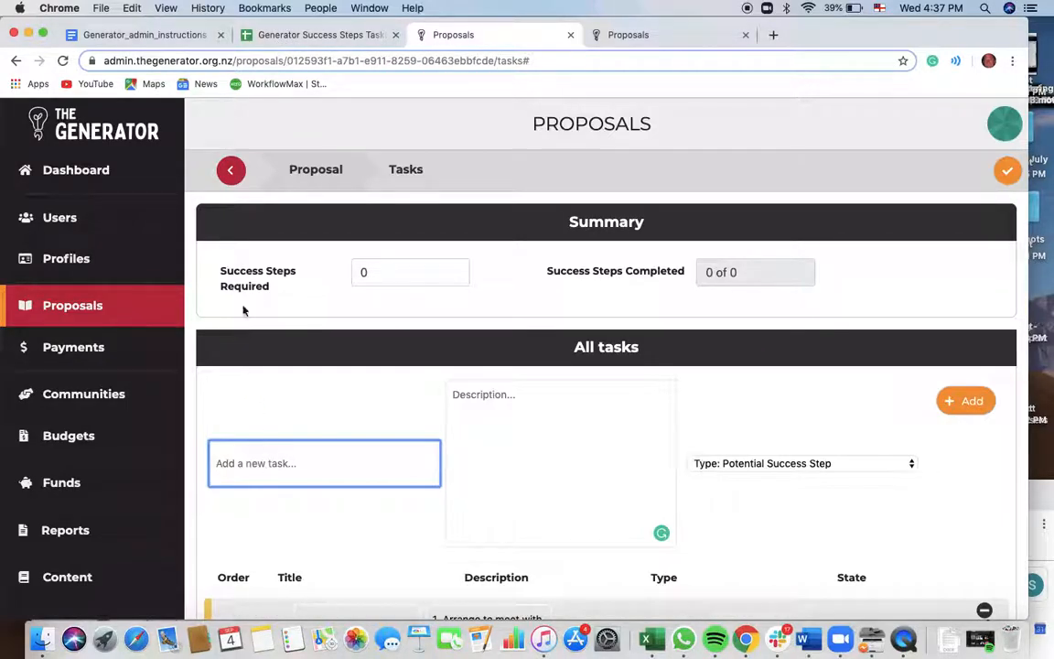
{"action": "left_click", "coordinate": [317, 37]}
{"action": "scroll", "coordinate": [460, 428], "scroll_direction": "down", "scroll_amount": 20}
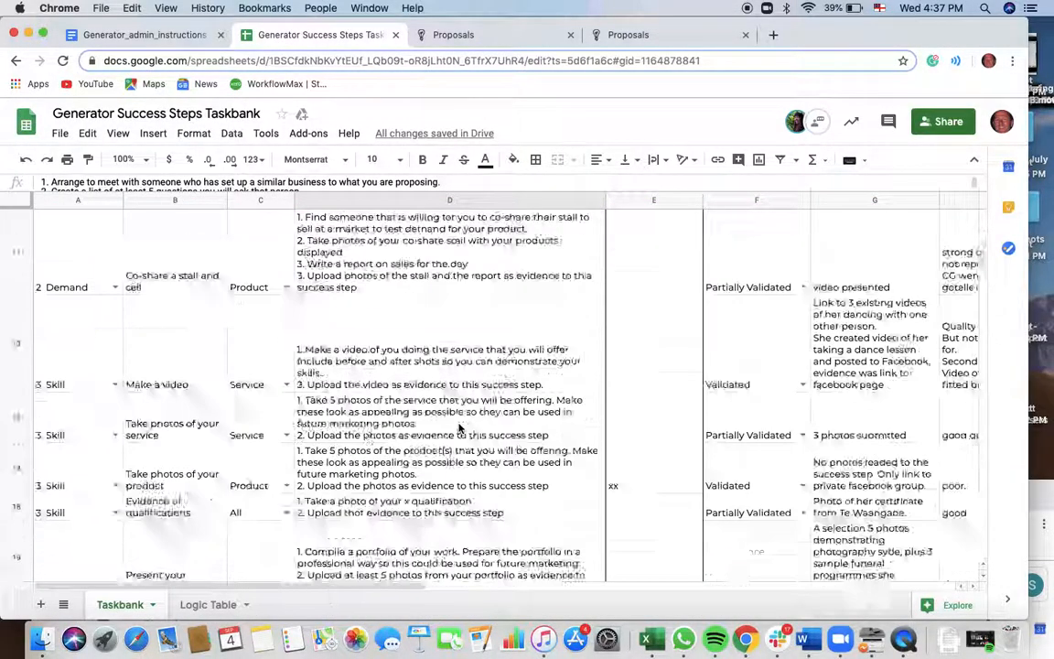
{"action": "scroll", "coordinate": [461, 428], "scroll_direction": "down", "scroll_amount": 12}
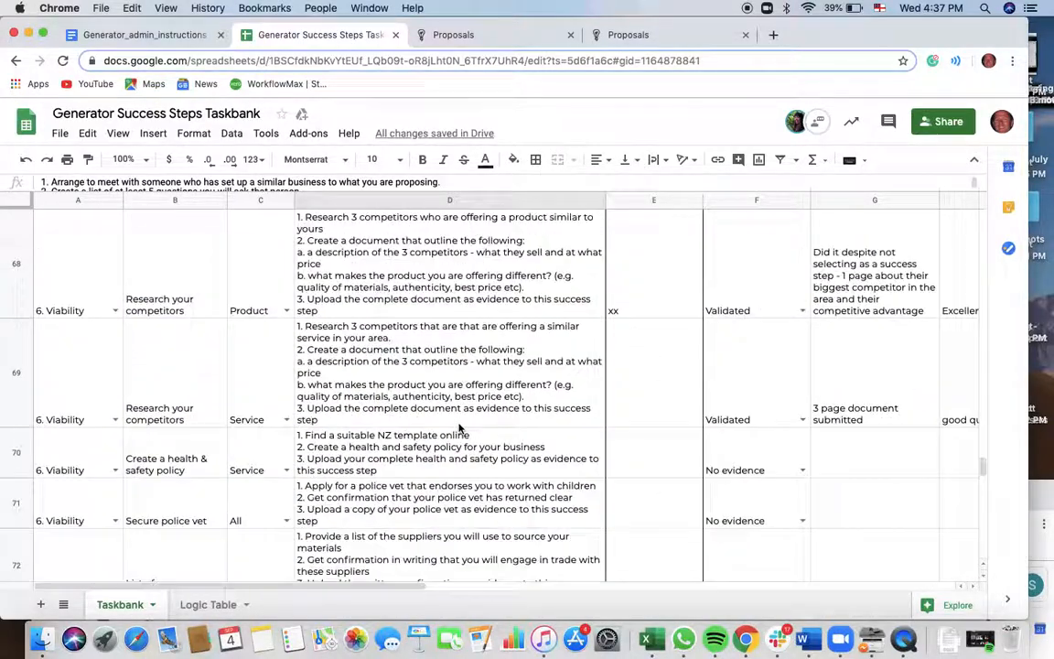
{"action": "scroll", "coordinate": [458, 379], "scroll_direction": "down", "scroll_amount": 15}
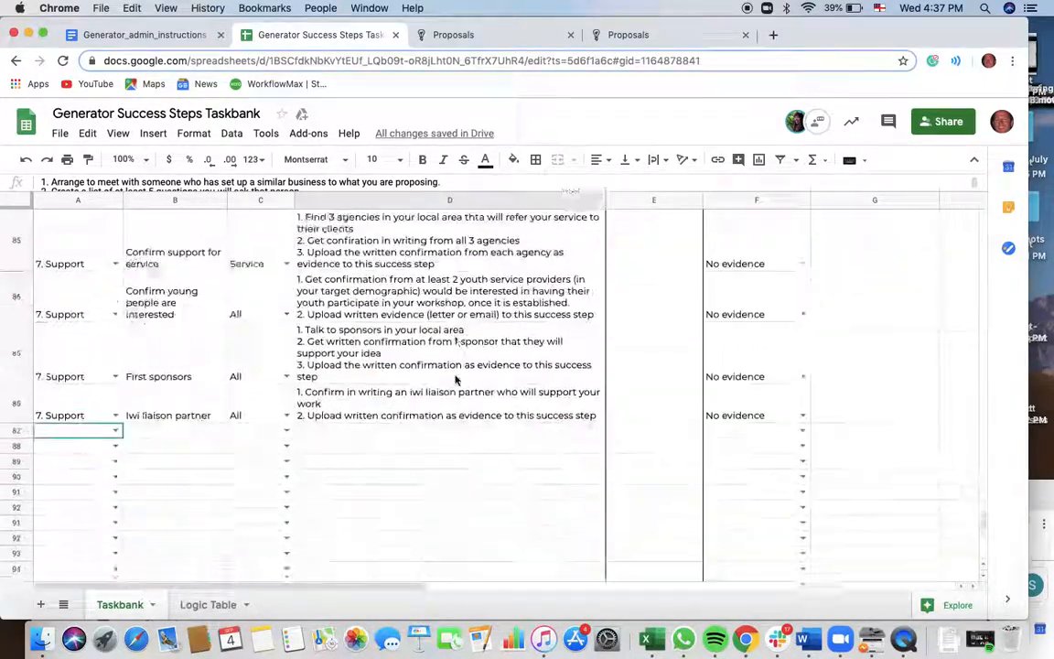
{"action": "scroll", "coordinate": [395, 306], "scroll_direction": "up", "scroll_amount": 8}
{"action": "left_click", "coordinate": [174, 392]}
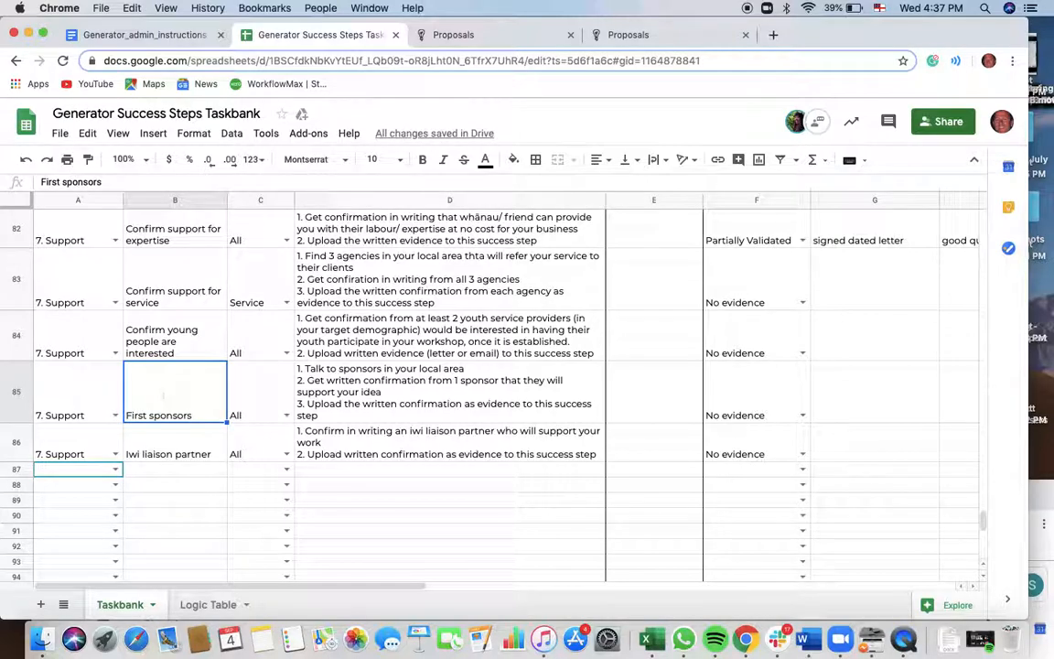
{"action": "key", "text": "Up"}
{"action": "key", "text": "Up"}
{"action": "key", "text": "Up"}
{"action": "key", "text": "Up"}
{"action": "key", "text": "Up"}
{"action": "key", "text": "Up"}
{"action": "key", "text": "Down"}
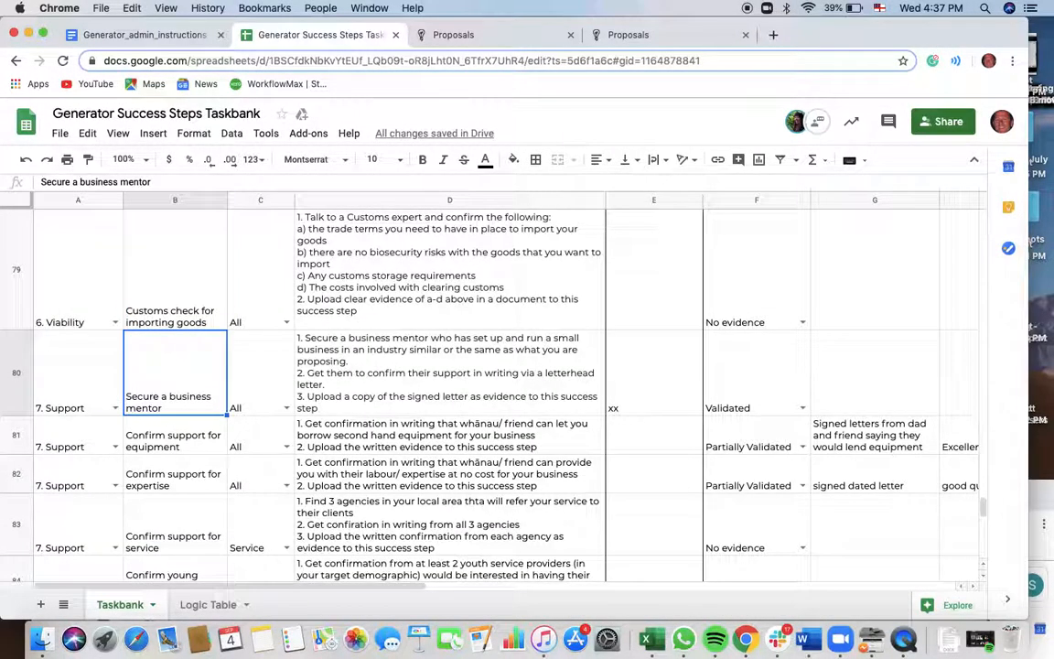
{"action": "right_click", "coordinate": [162, 399]}
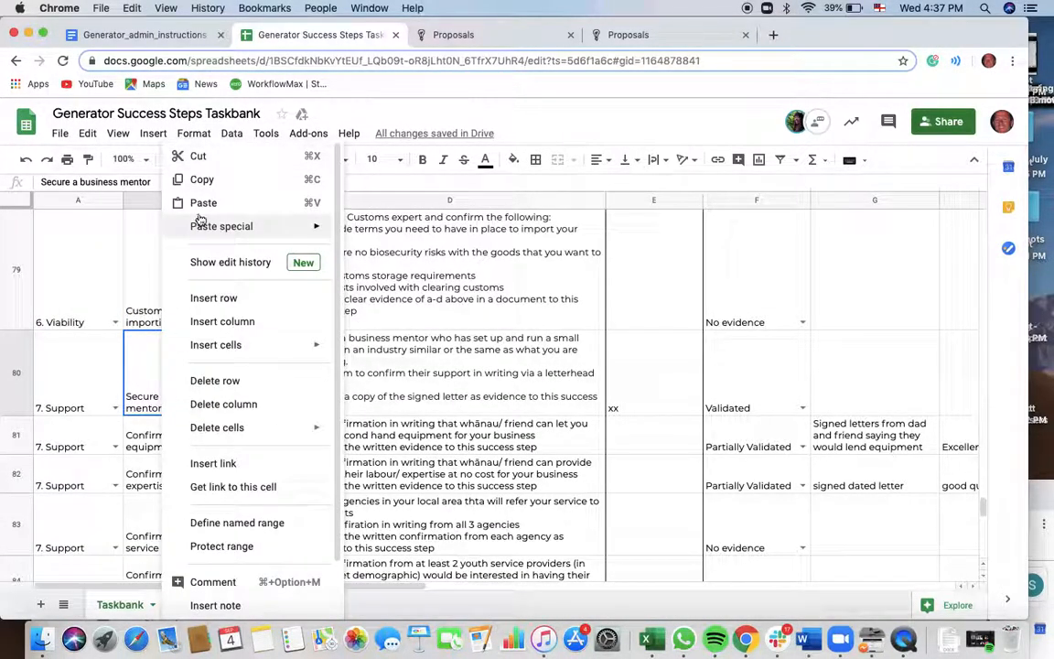
{"action": "left_click", "coordinate": [198, 179]}
{"action": "key", "text": "ctrl+Tab"}
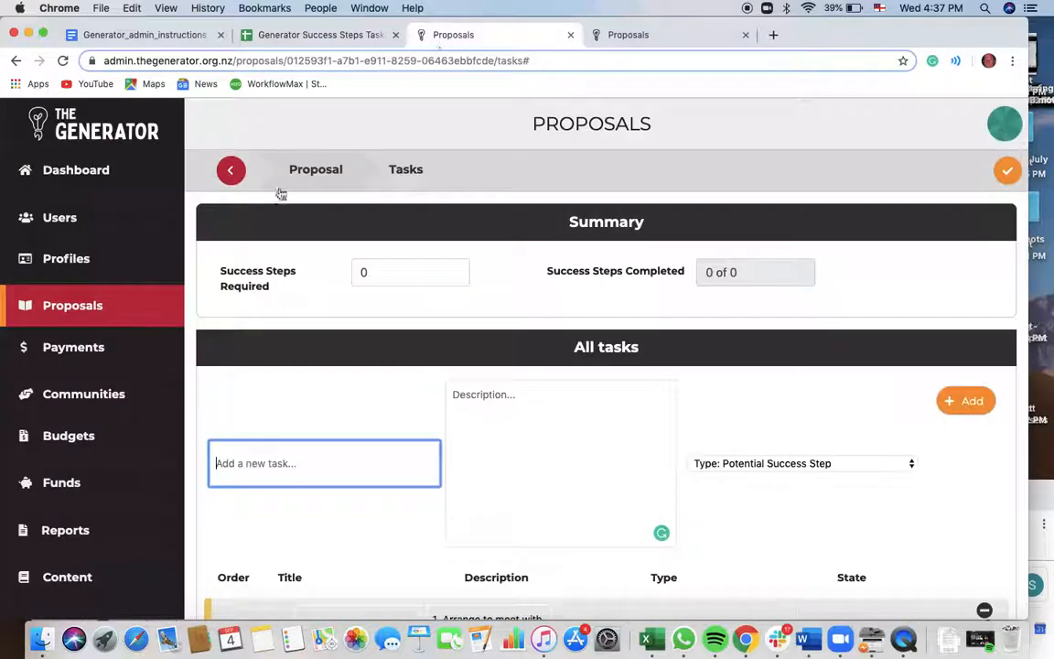
{"action": "right_click", "coordinate": [239, 467]}
{"action": "left_click", "coordinate": [267, 496]}
Step: Copy the "Secure a business mentor" detail text from the taskbank into the new task's description
{"action": "left_click", "coordinate": [549, 456]}
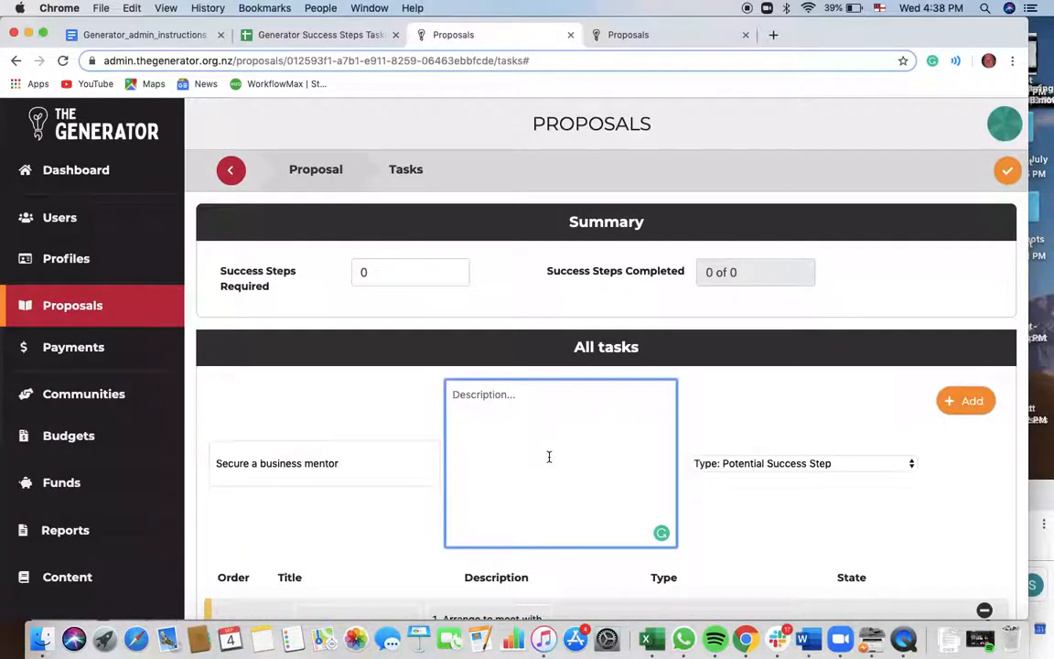
{"action": "left_click", "coordinate": [311, 35]}
{"action": "left_click", "coordinate": [308, 389]}
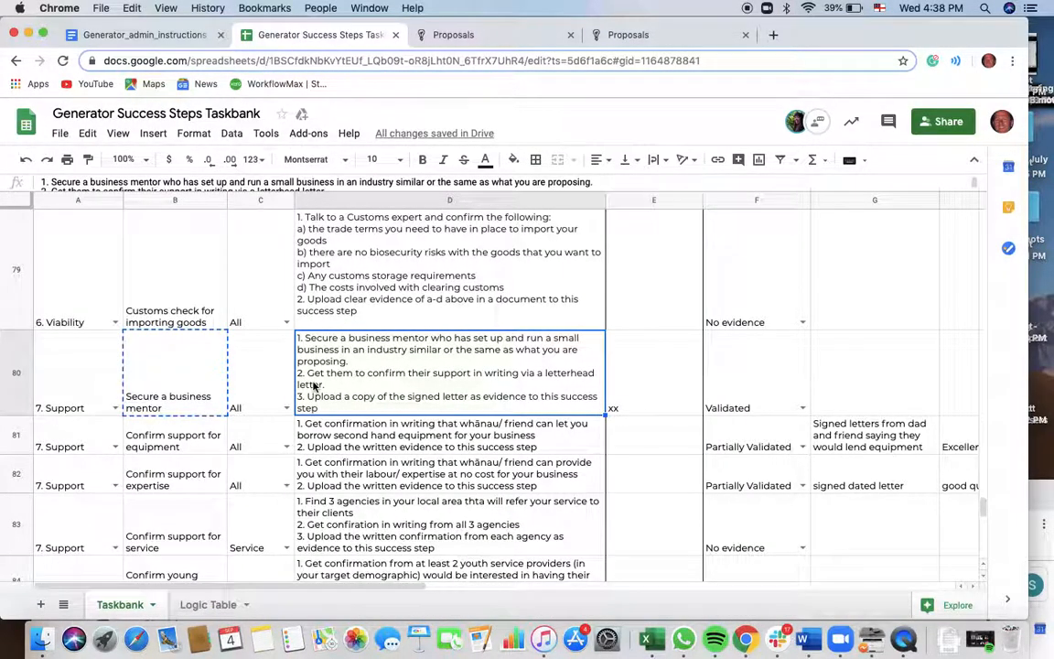
{"action": "right_click", "coordinate": [312, 389]}
{"action": "left_click", "coordinate": [352, 179]}
{"action": "left_click", "coordinate": [453, 35]}
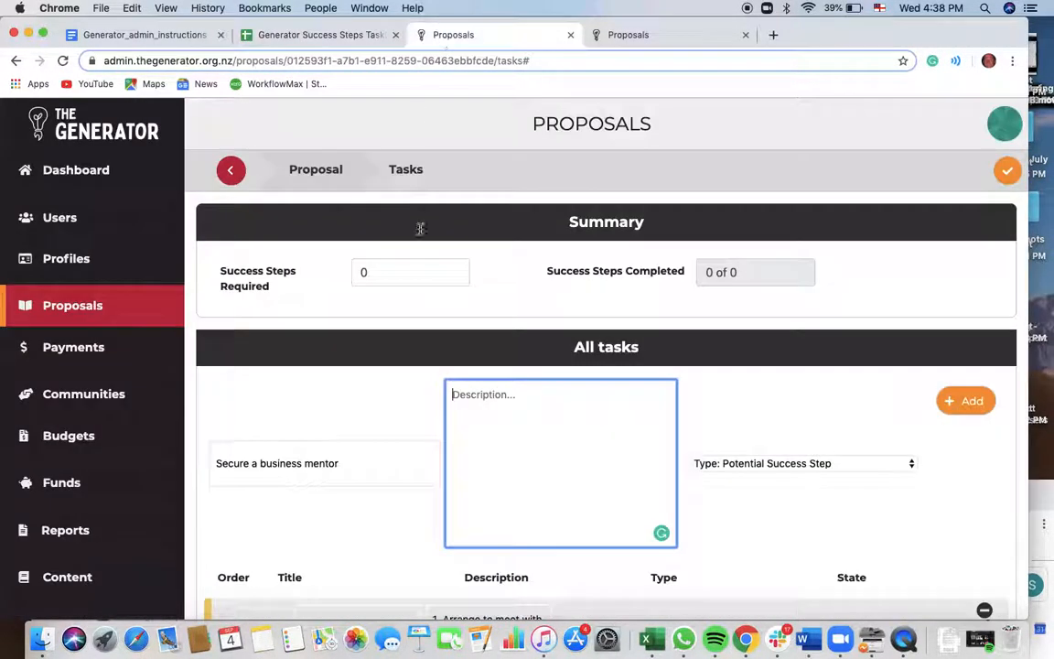
{"action": "right_click", "coordinate": [474, 393]}
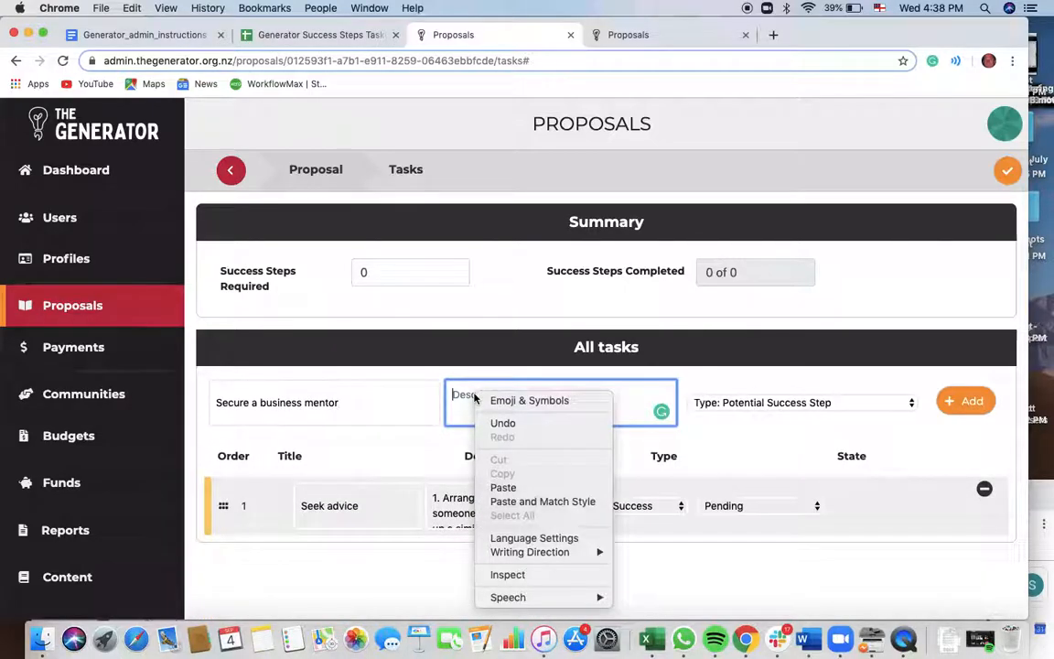
{"action": "left_click", "coordinate": [501, 486]}
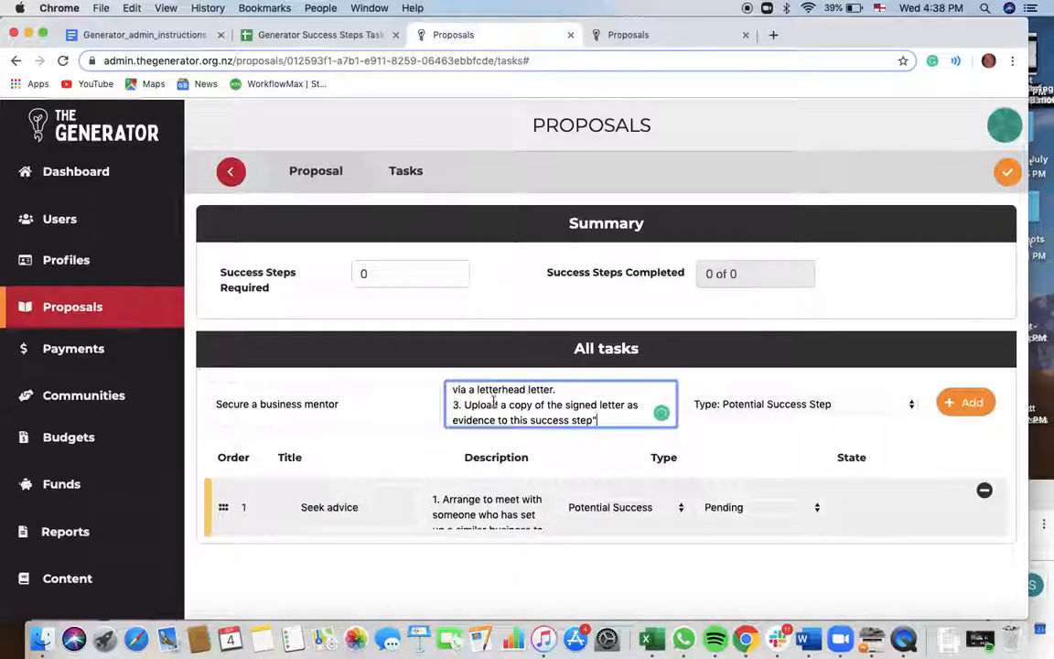
Step: Remove the stray quotation marks at the start and end of the business mentor task's description
{"action": "left_click", "coordinate": [476, 456]}
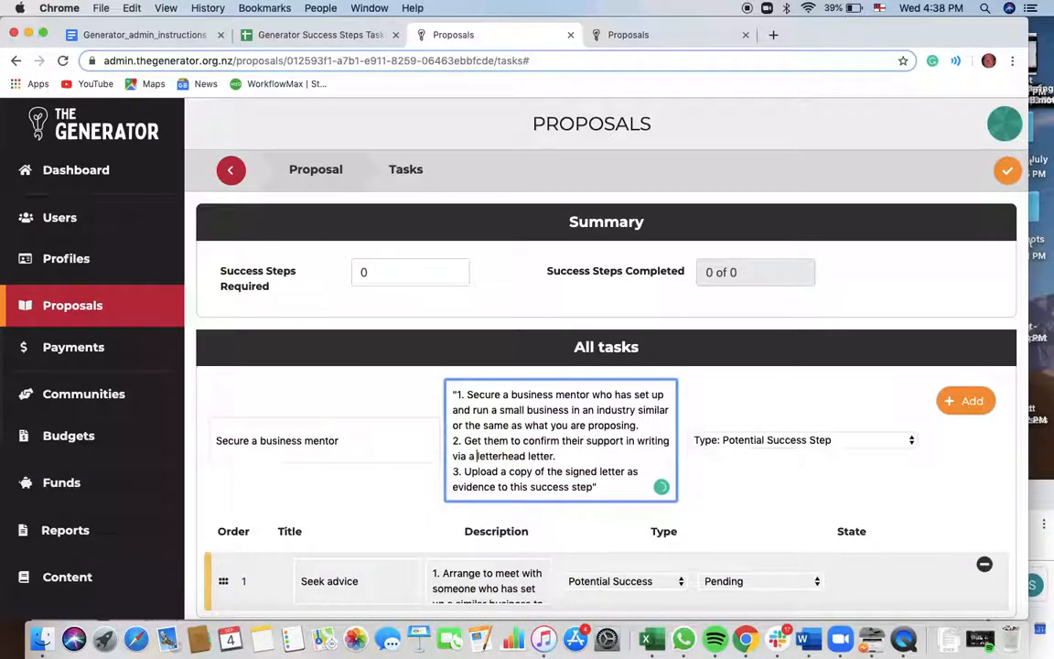
{"action": "left_click", "coordinate": [456, 393]}
{"action": "key", "text": "BackSpace"}
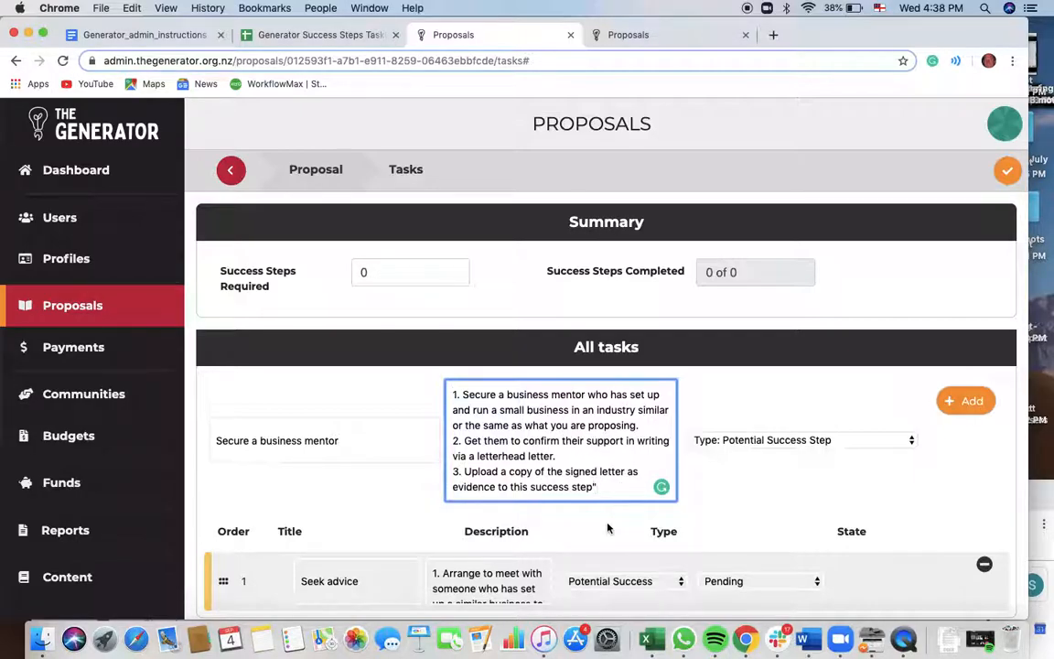
{"action": "key", "text": "BackSpace"}
Step: Set the business mentor task's type to Required Success Step and add it to the proposal's task list
{"action": "left_click", "coordinate": [904, 443]}
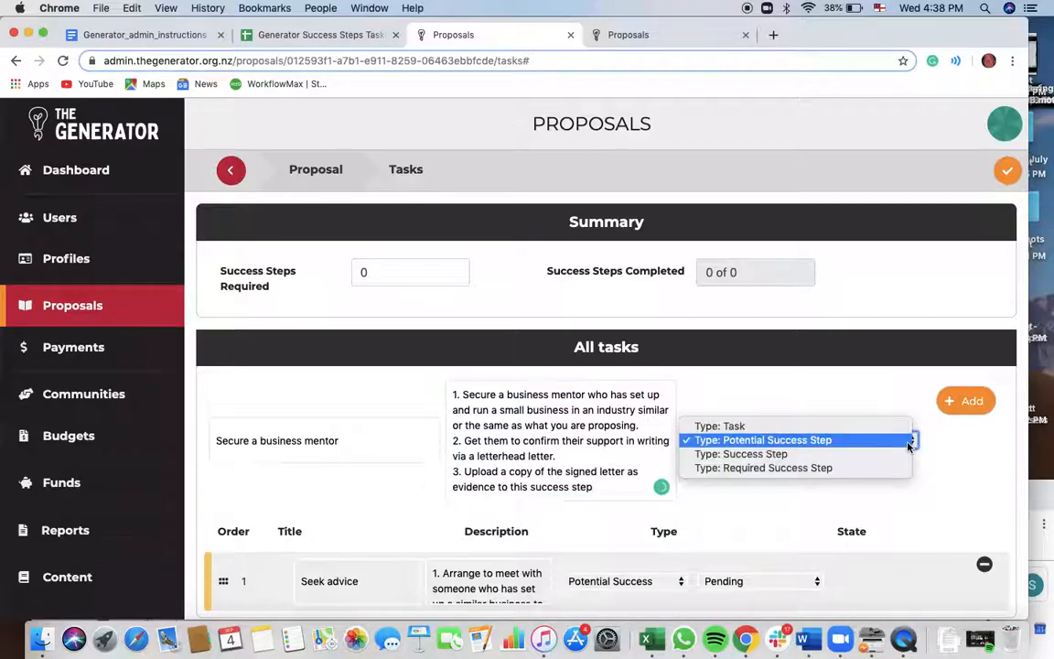
{"action": "left_click", "coordinate": [840, 469]}
{"action": "left_click", "coordinate": [966, 402]}
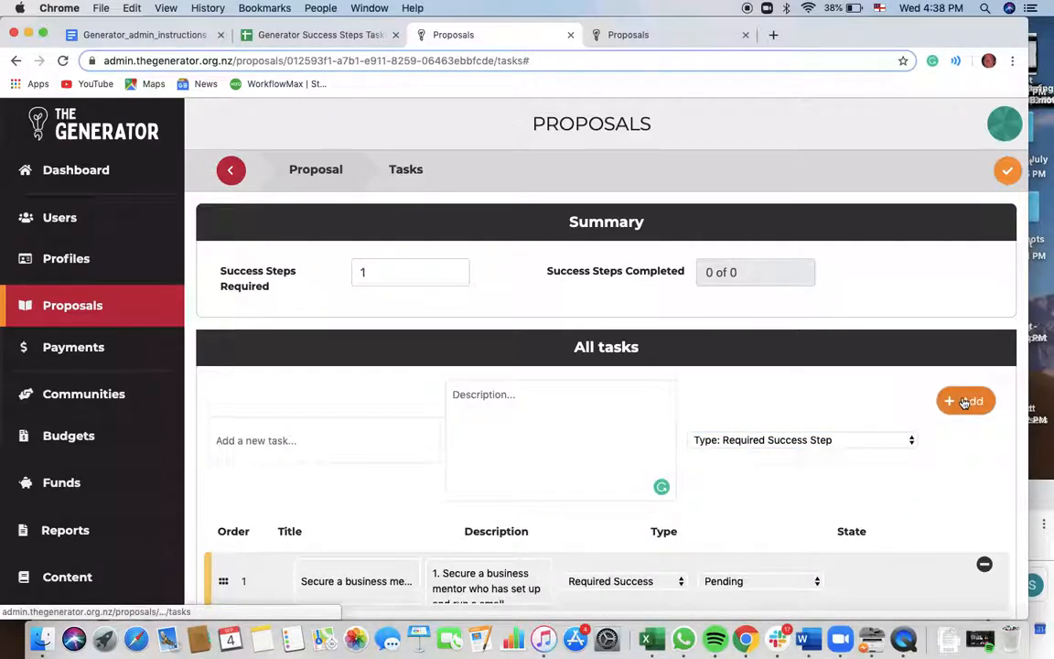
Step: Copy the "Create your social media presence" title from the taskbank's Skill section into the new task's title
{"action": "left_click", "coordinate": [364, 438]}
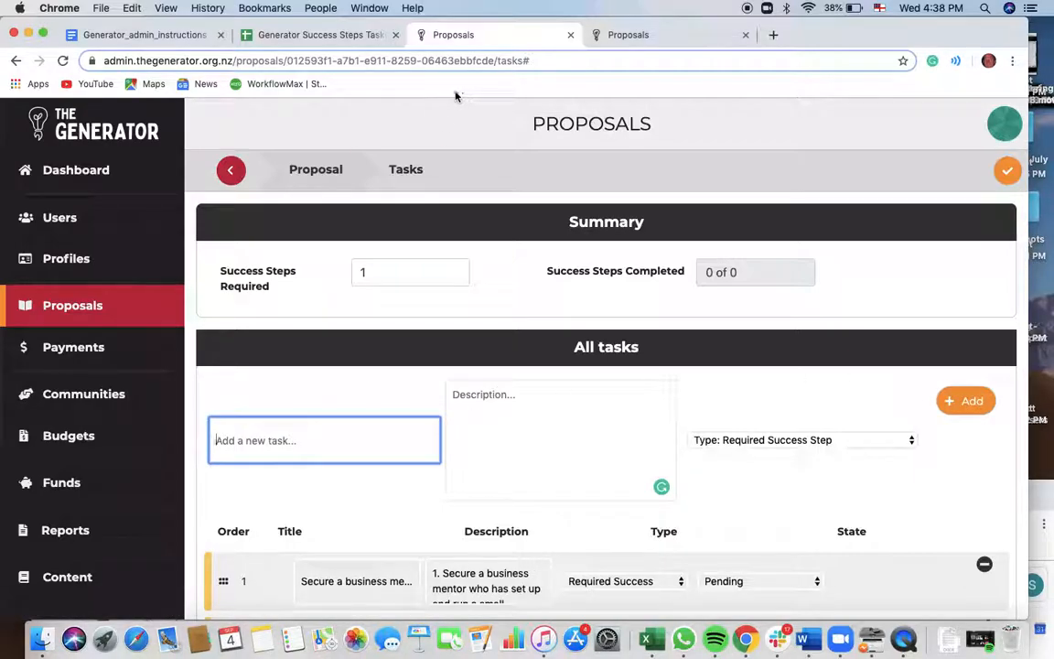
{"action": "left_click", "coordinate": [286, 37]}
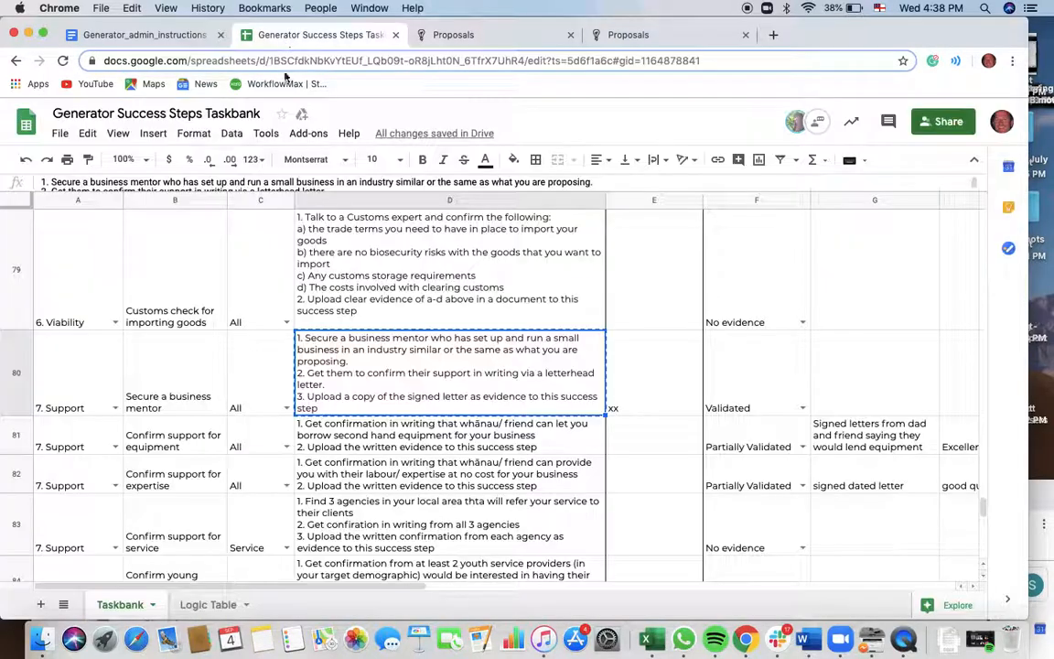
{"action": "left_click", "coordinate": [180, 430]}
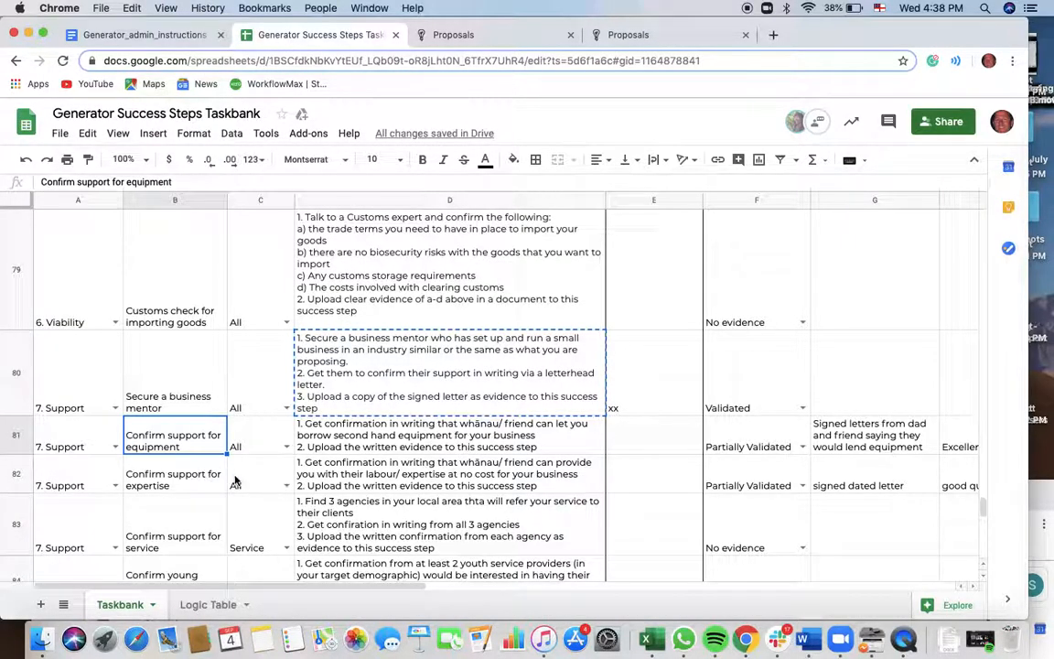
{"action": "scroll", "coordinate": [234, 481], "scroll_direction": "up", "scroll_amount": 20}
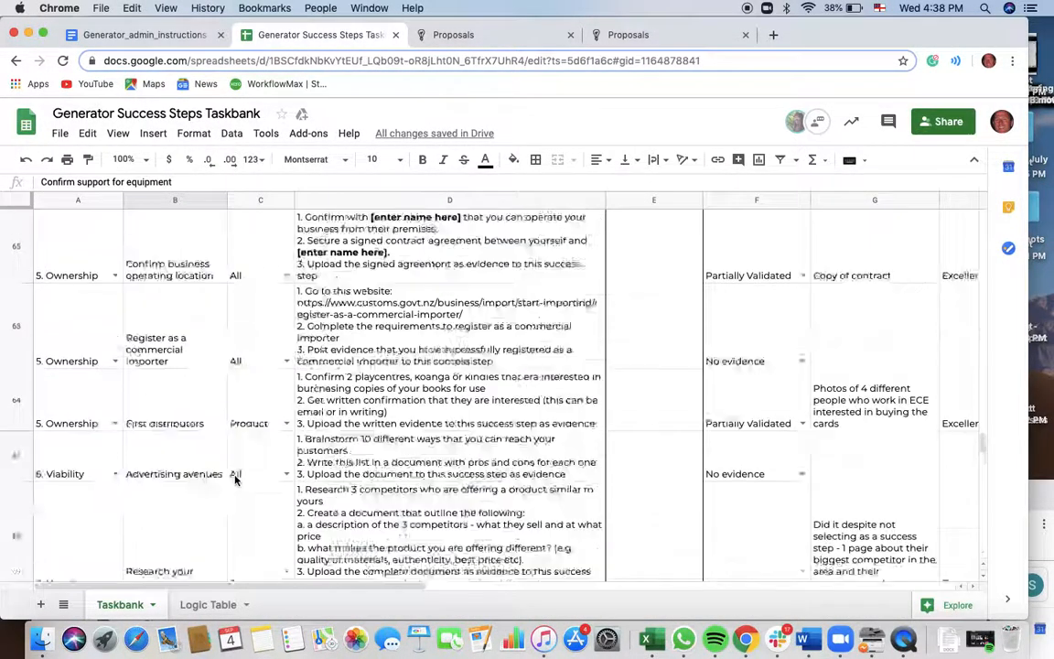
{"action": "scroll", "coordinate": [234, 481], "scroll_direction": "down", "scroll_amount": 3}
{"action": "scroll", "coordinate": [203, 369], "scroll_direction": "up", "scroll_amount": 10}
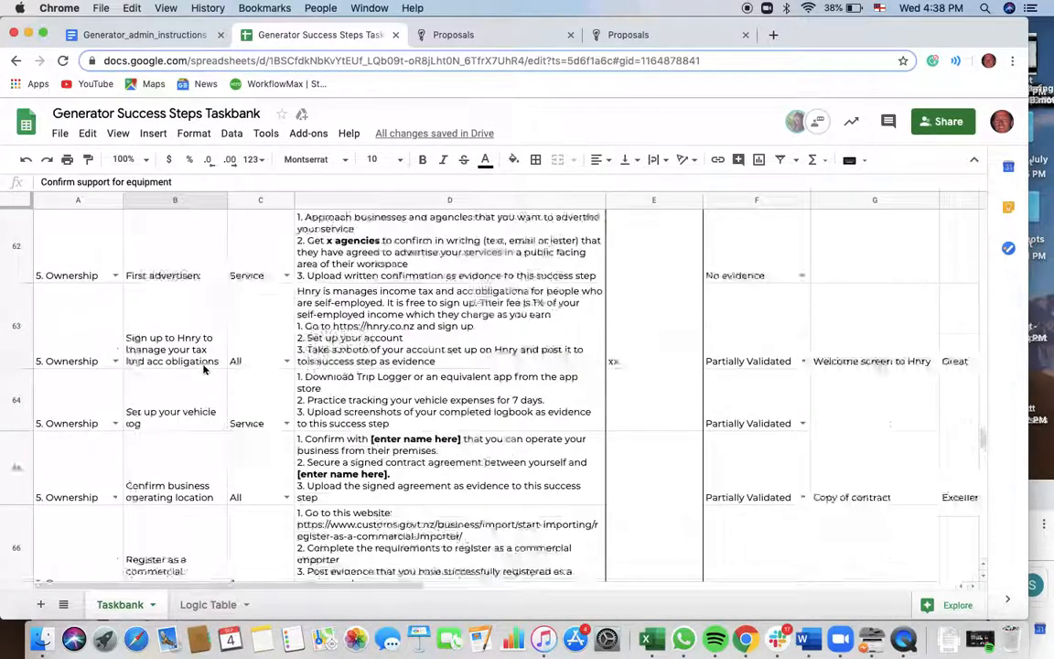
{"action": "scroll", "coordinate": [203, 370], "scroll_direction": "up", "scroll_amount": 10}
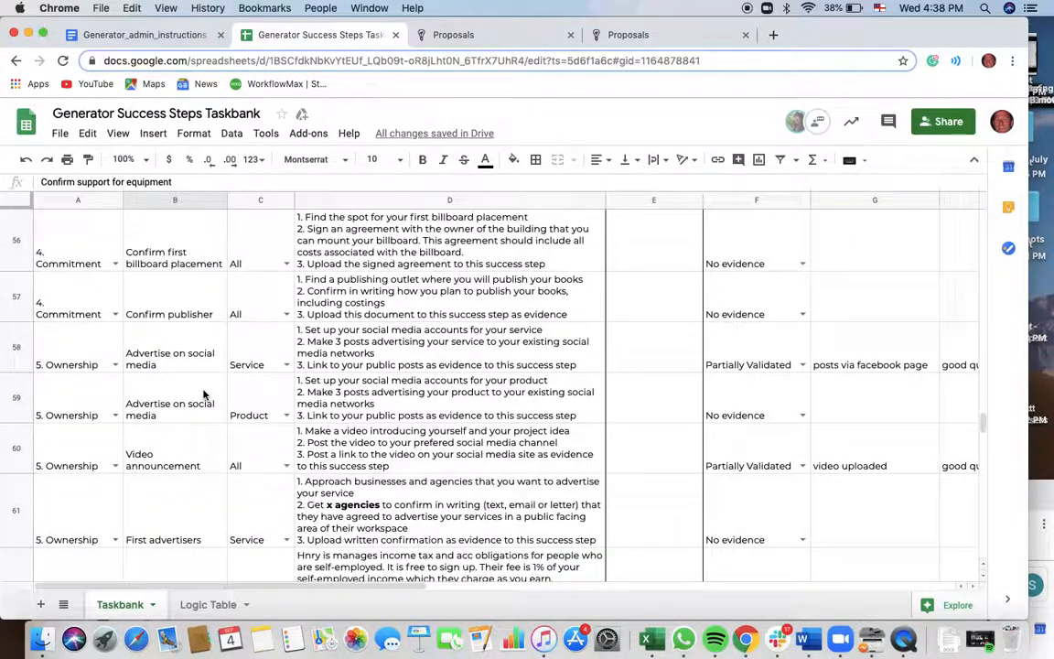
{"action": "scroll", "coordinate": [203, 389], "scroll_direction": "up", "scroll_amount": 12}
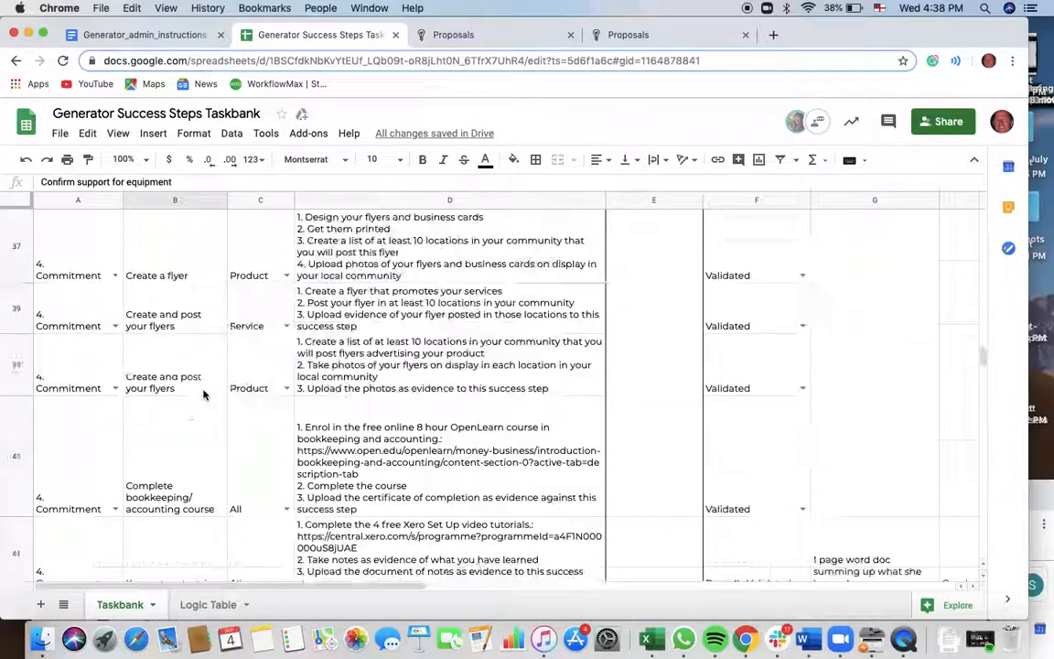
{"action": "scroll", "coordinate": [204, 382], "scroll_direction": "down", "scroll_amount": 1}
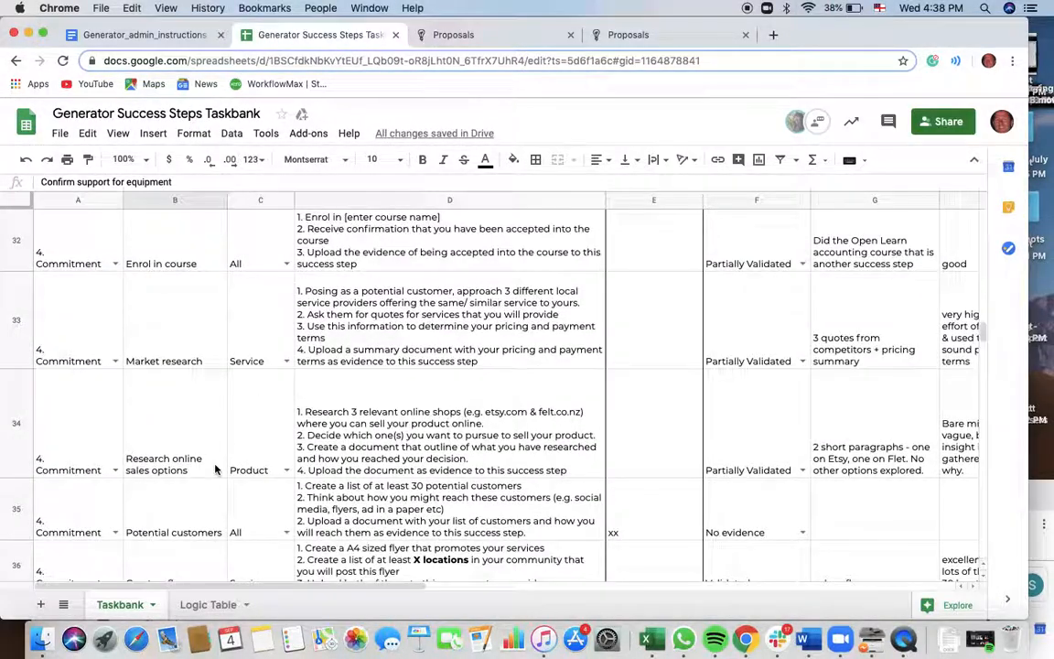
{"action": "scroll", "coordinate": [206, 430], "scroll_direction": "up", "scroll_amount": 2}
{"action": "scroll", "coordinate": [207, 429], "scroll_direction": "up", "scroll_amount": 6}
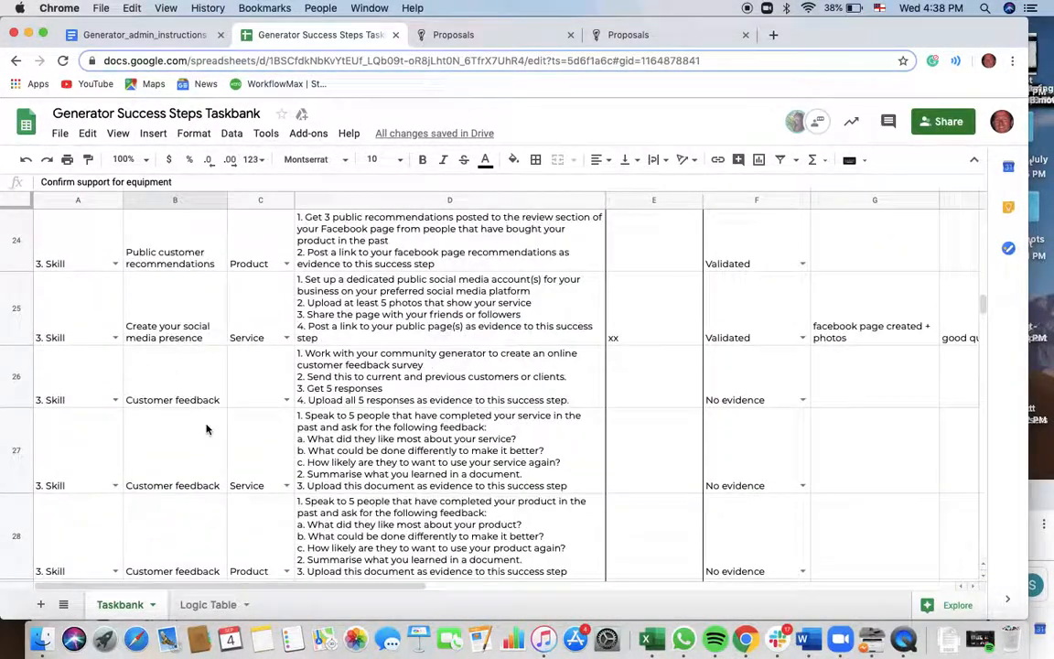
{"action": "left_click", "coordinate": [171, 338]}
{"action": "right_click", "coordinate": [170, 338]}
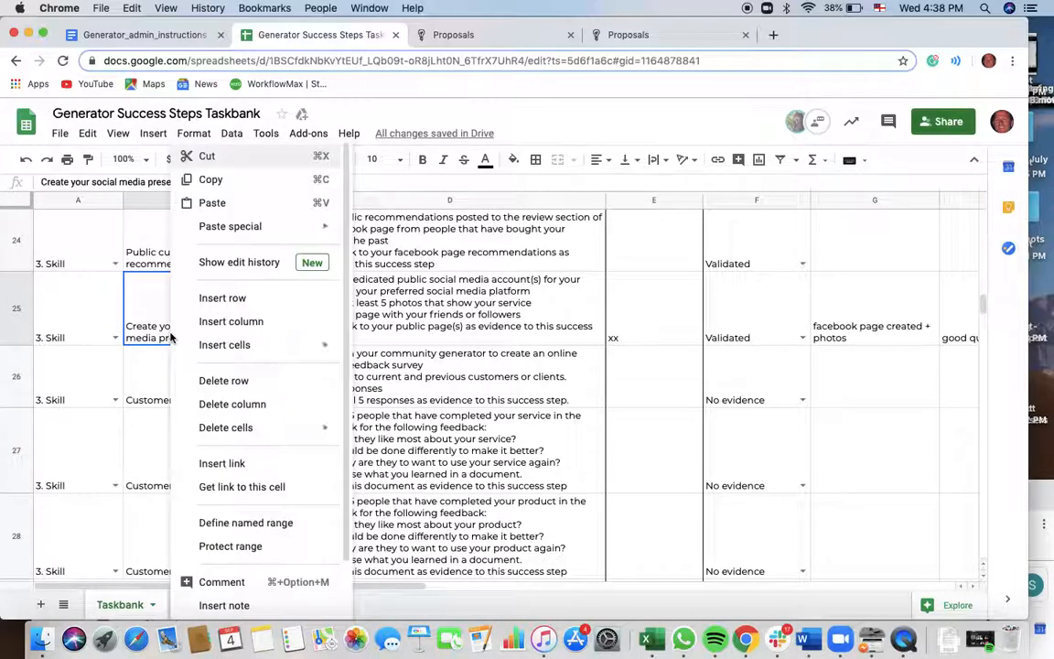
{"action": "left_click", "coordinate": [218, 178]}
{"action": "left_click", "coordinate": [436, 35]}
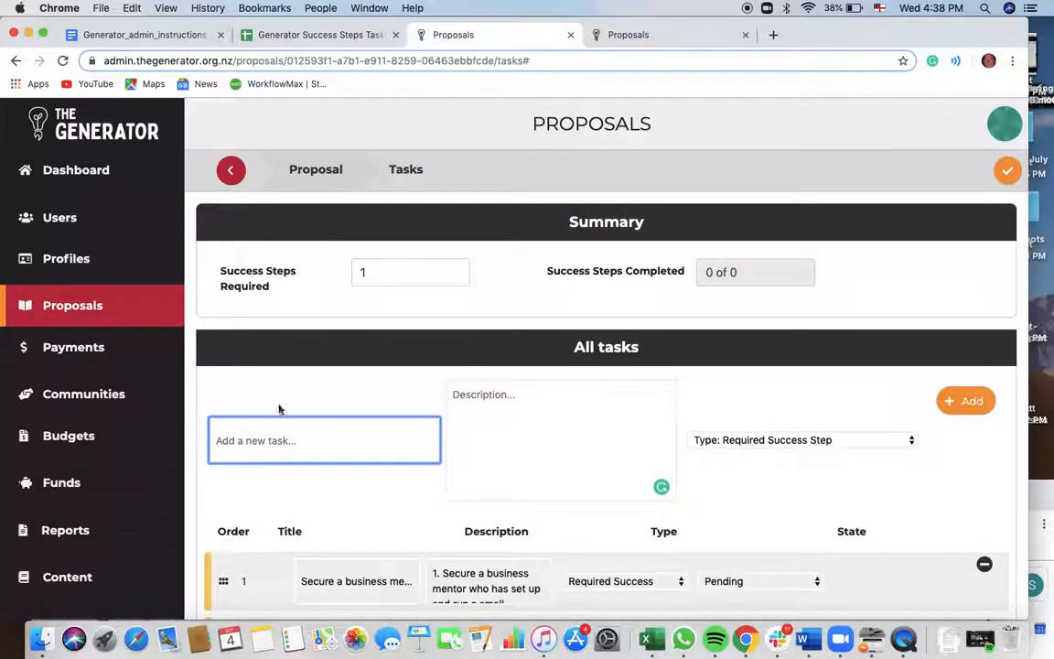
{"action": "right_click", "coordinate": [247, 440]}
{"action": "left_click", "coordinate": [274, 496]}
Step: Copy the "Create your social media presence" detail text for services from the taskbank into the new task's description
{"action": "left_click", "coordinate": [490, 433]}
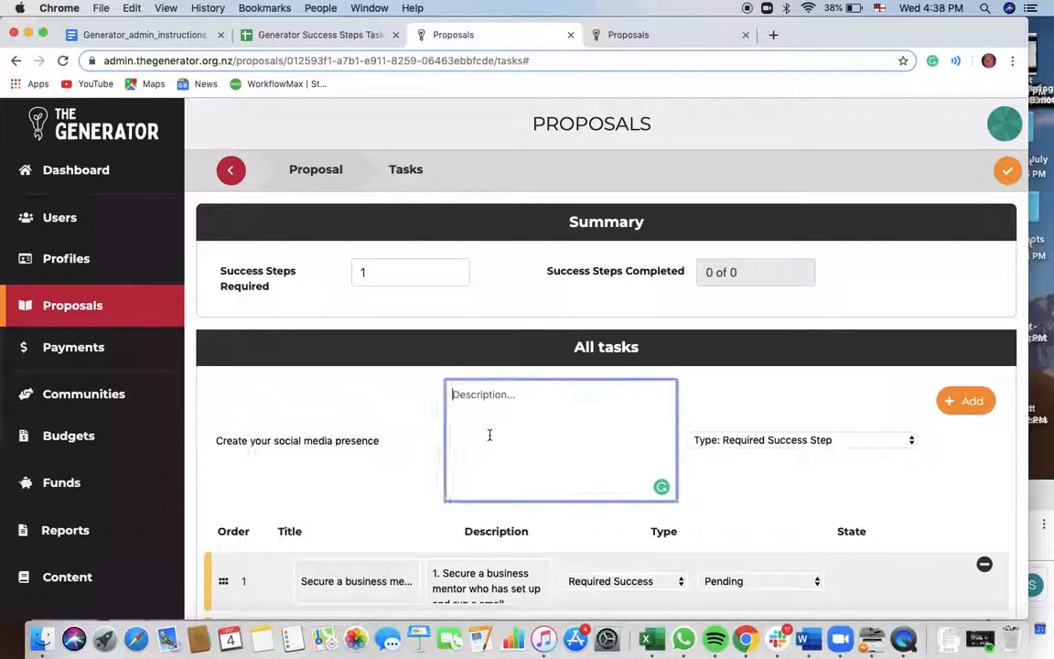
{"action": "left_click", "coordinate": [319, 37]}
{"action": "right_click", "coordinate": [353, 293]}
{"action": "left_click", "coordinate": [378, 180]}
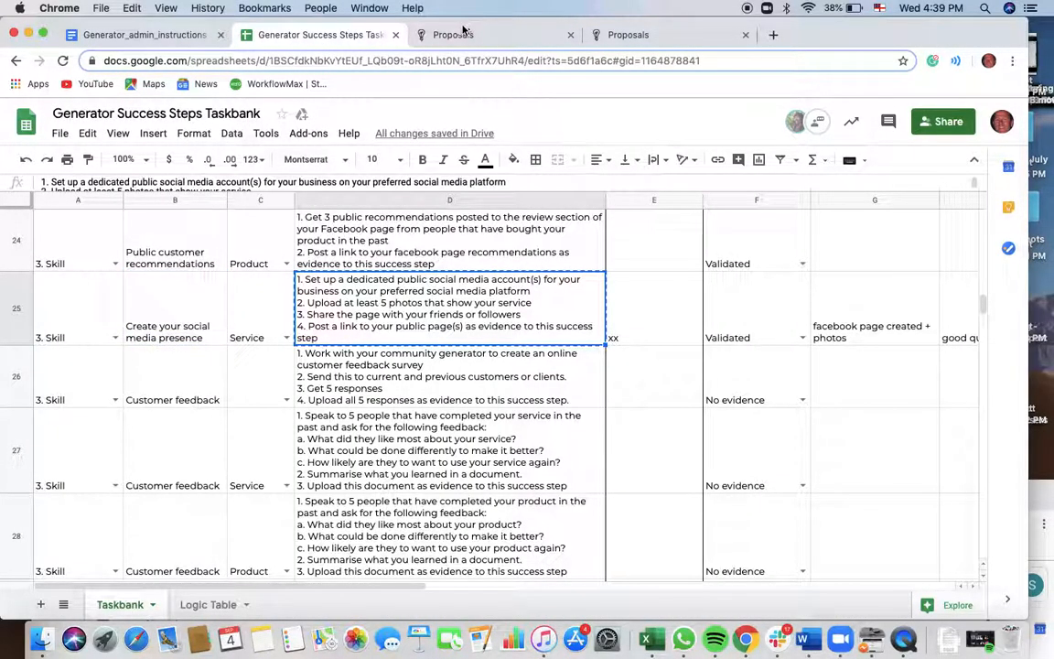
{"action": "left_click", "coordinate": [453, 34]}
{"action": "right_click", "coordinate": [462, 394]}
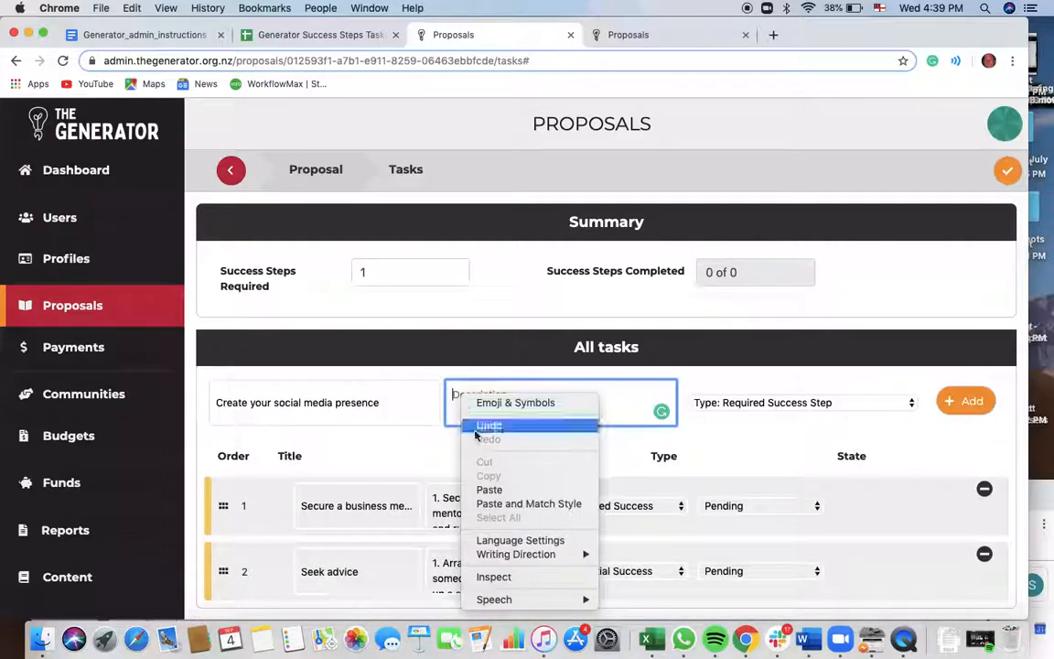
{"action": "left_click", "coordinate": [492, 489]}
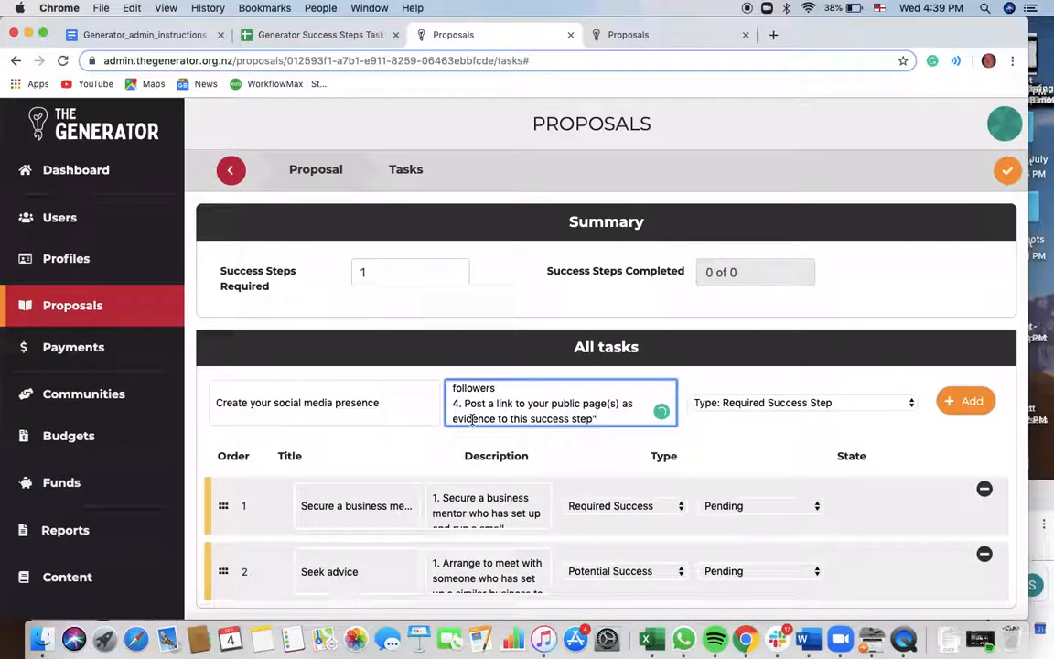
Step: Remove the stray quotation marks at both ends of the social media task's description
{"action": "key", "text": "BackSpace"}
{"action": "left_click", "coordinate": [455, 394]}
{"action": "key", "text": "BackSpace"}
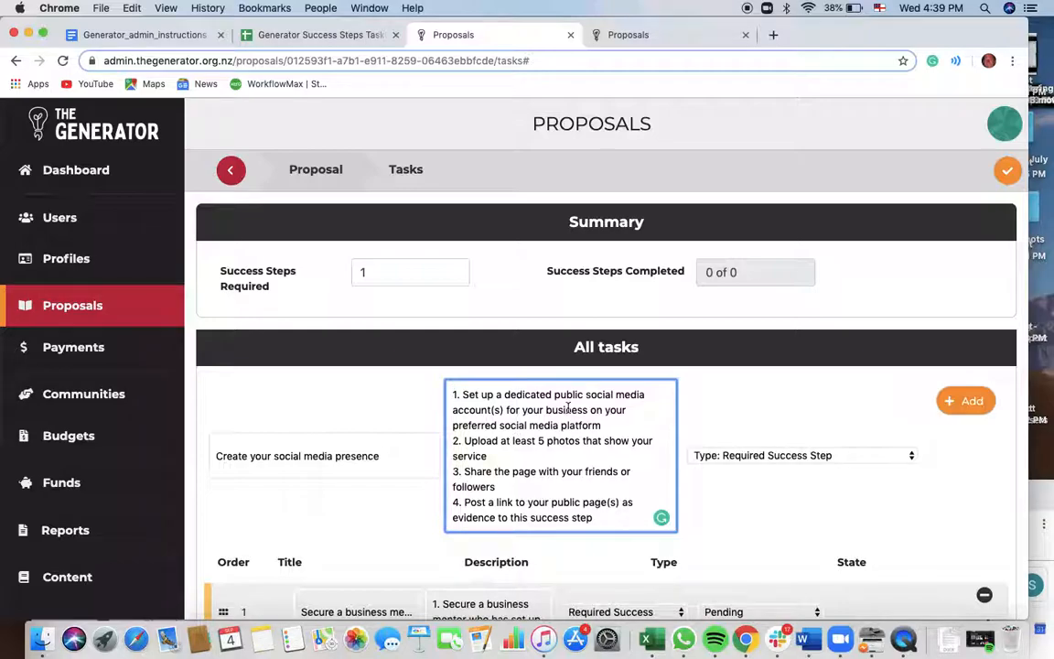
Step: Reword point 1 of the social media task's description to "Set up a dedicated Facebook account for your business"
{"action": "left_click_drag", "start_coordinate": [554, 394], "coordinate": [647, 394]}
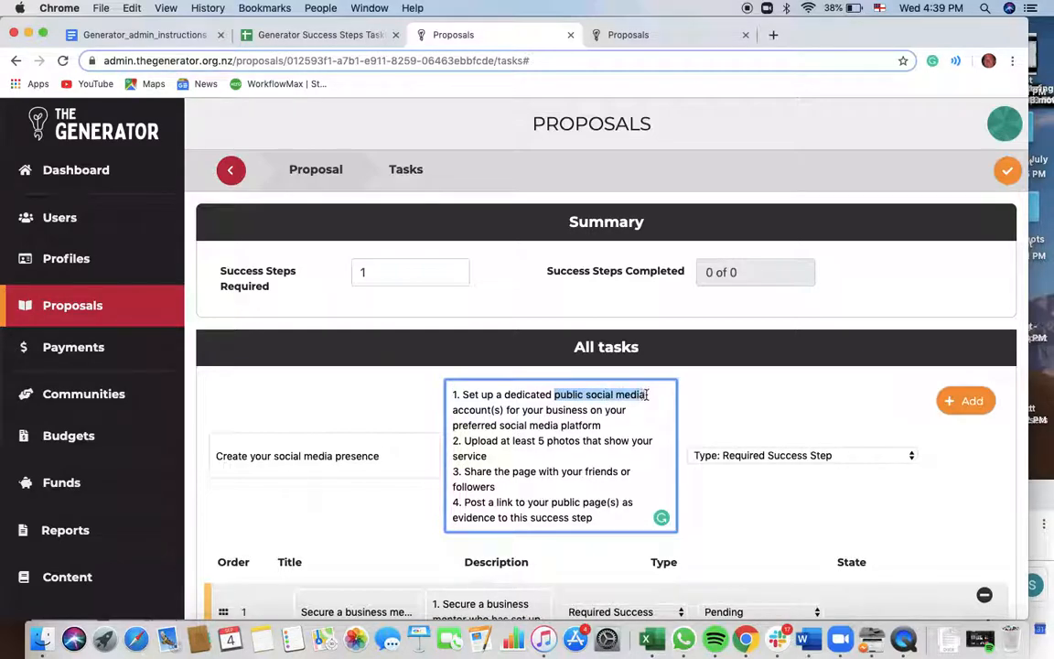
{"action": "type", "text": "Faec"}
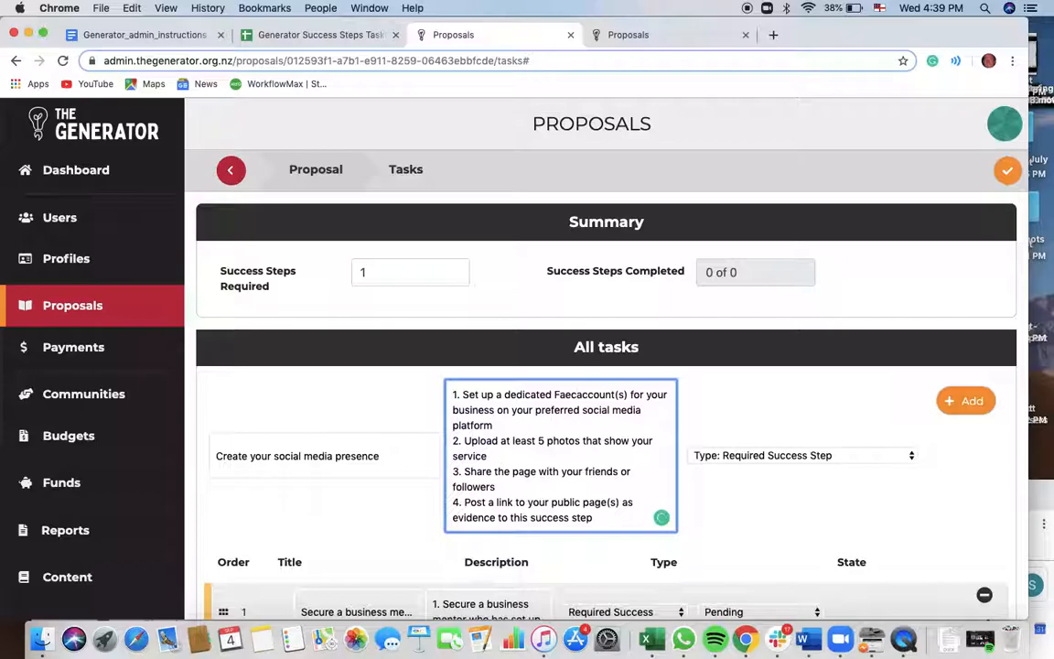
{"action": "key", "text": "BackSpace"}
{"action": "key", "text": "BackSpace"}
{"action": "type", "text": "cebook"}
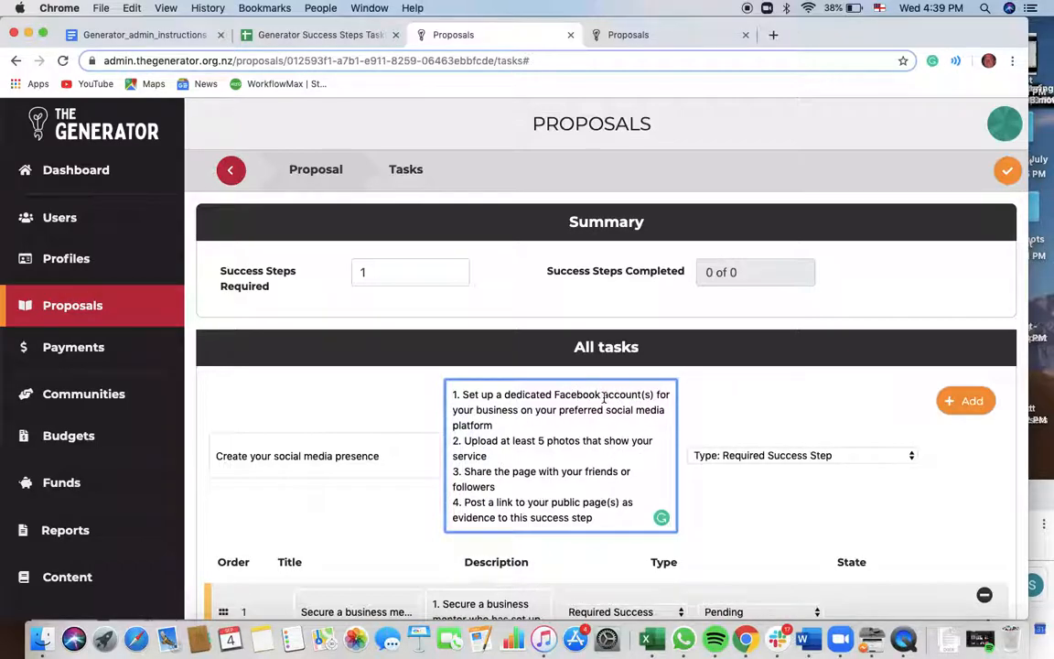
{"action": "left_click_drag", "start_coordinate": [603, 396], "coordinate": [674, 395]}
{"action": "key", "text": "BackSpace"}
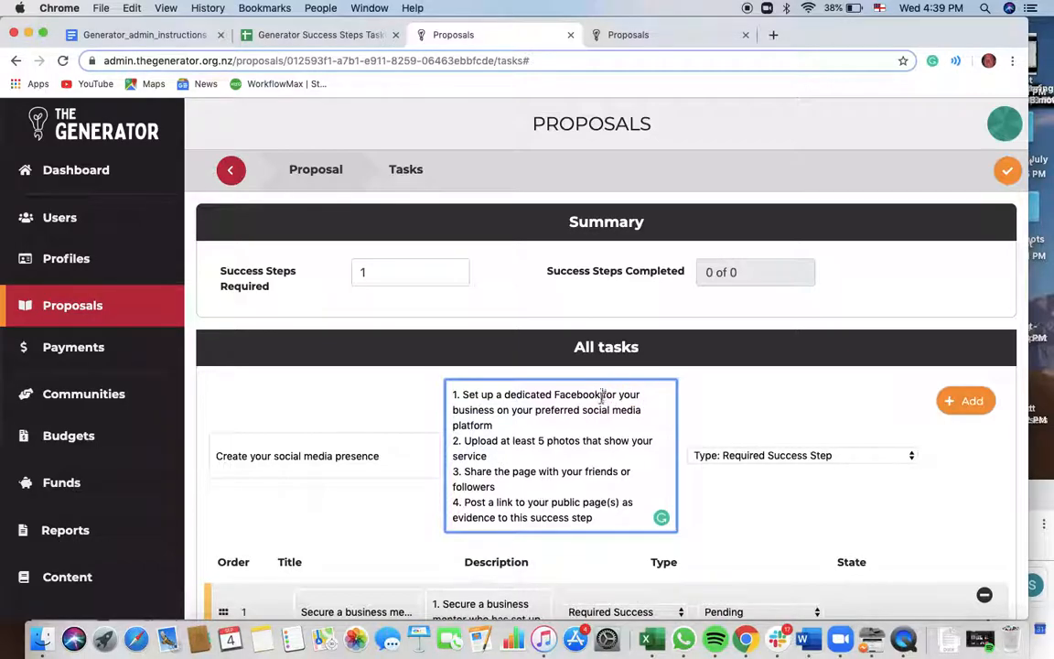
{"action": "type", "text": "account"}
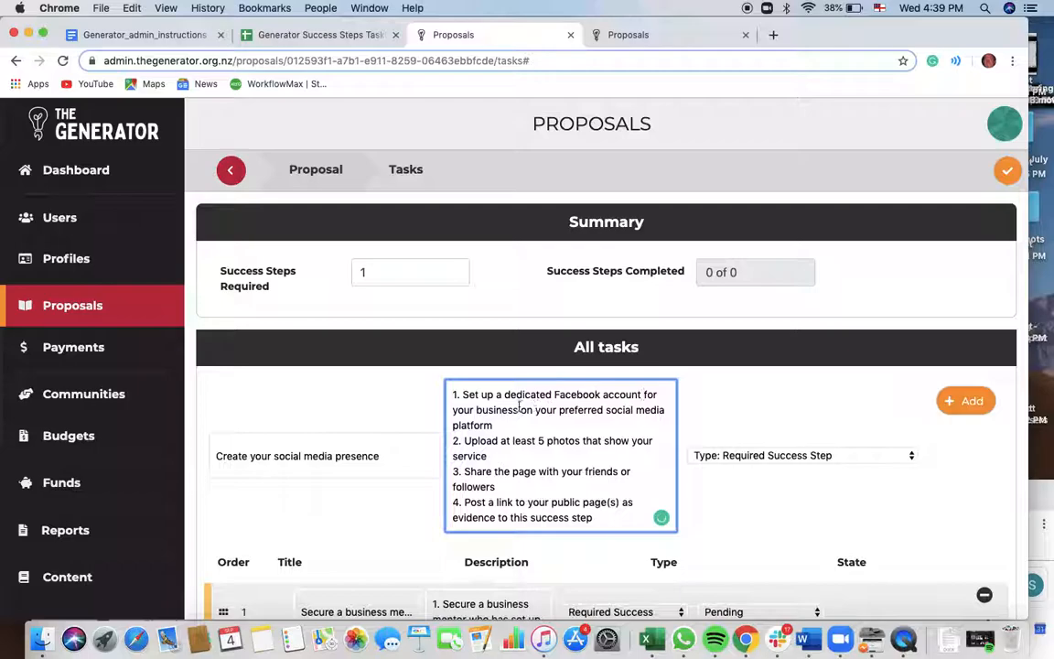
{"action": "left_click_drag", "start_coordinate": [521, 409], "coordinate": [526, 425]}
{"action": "key", "text": "BackSpace"}
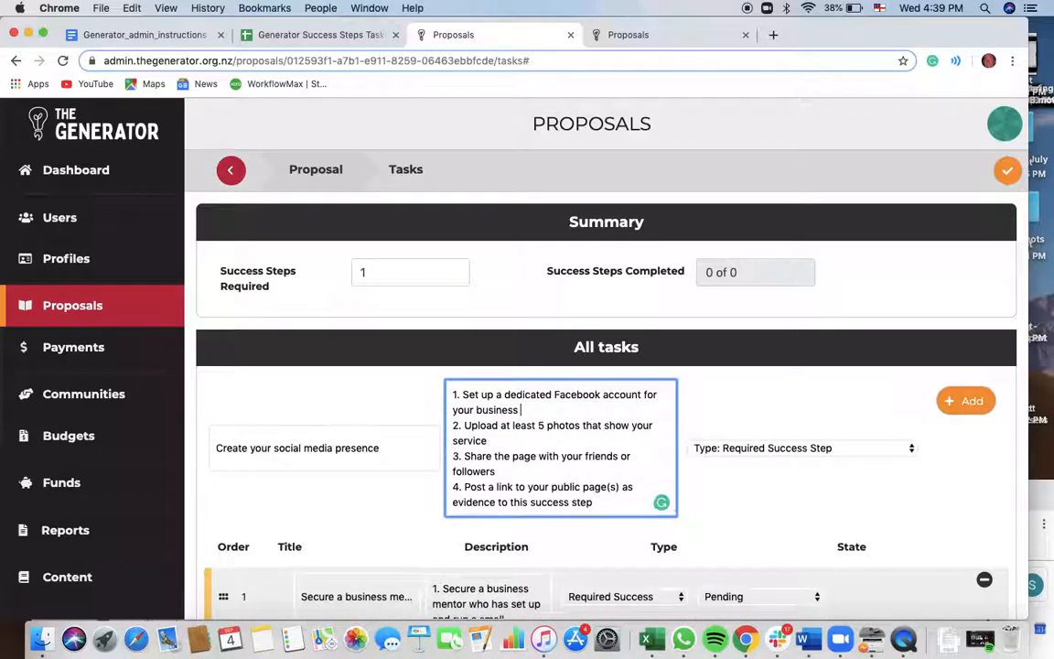
Step: Change the minimum number of photos to upload in point 2 of the description to 10
{"action": "left_click", "coordinate": [543, 445]}
{"action": "key", "text": "BackSpace"}
{"action": "type", "text": "10"}
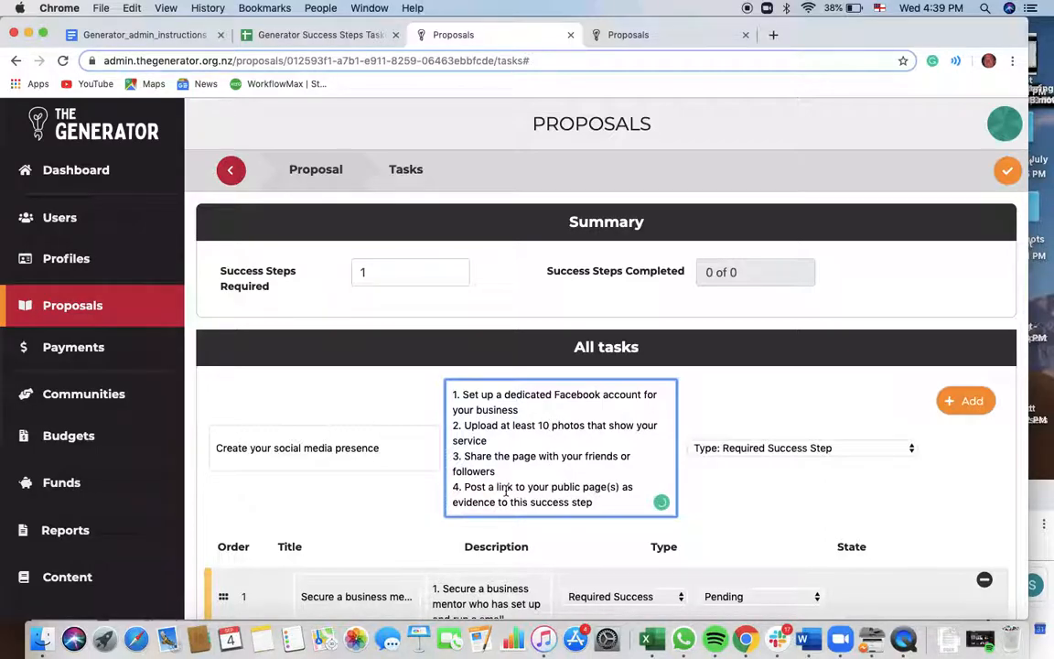
Step: Set the social media task's type to Potential Success Step and add it to the proposal's task list
{"action": "left_click", "coordinate": [909, 447]}
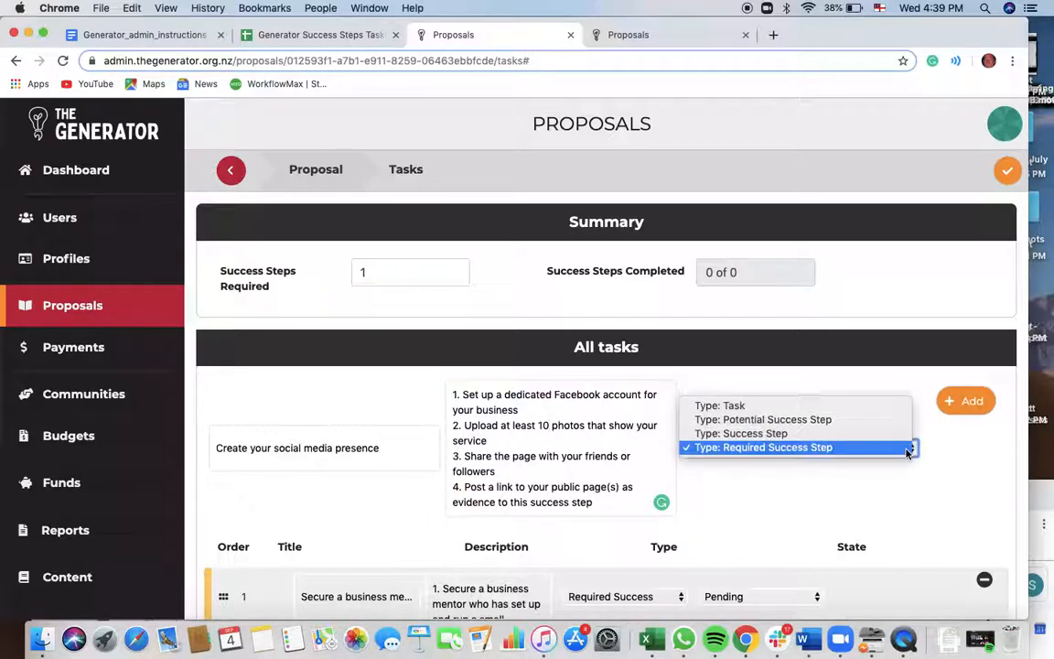
{"action": "left_click", "coordinate": [838, 421]}
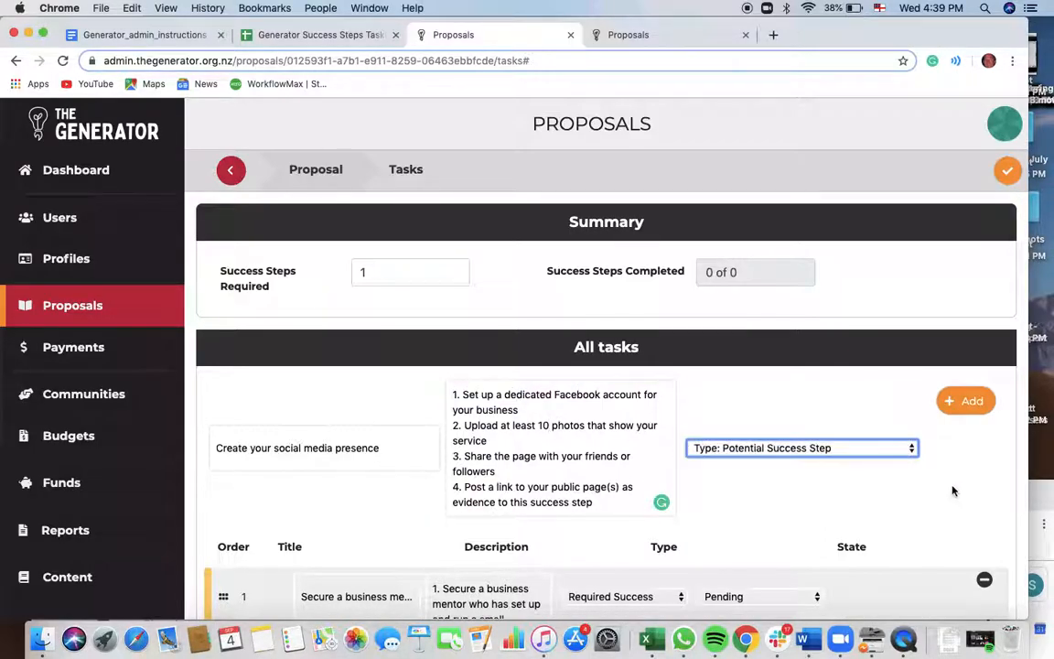
{"action": "left_click", "coordinate": [971, 403]}
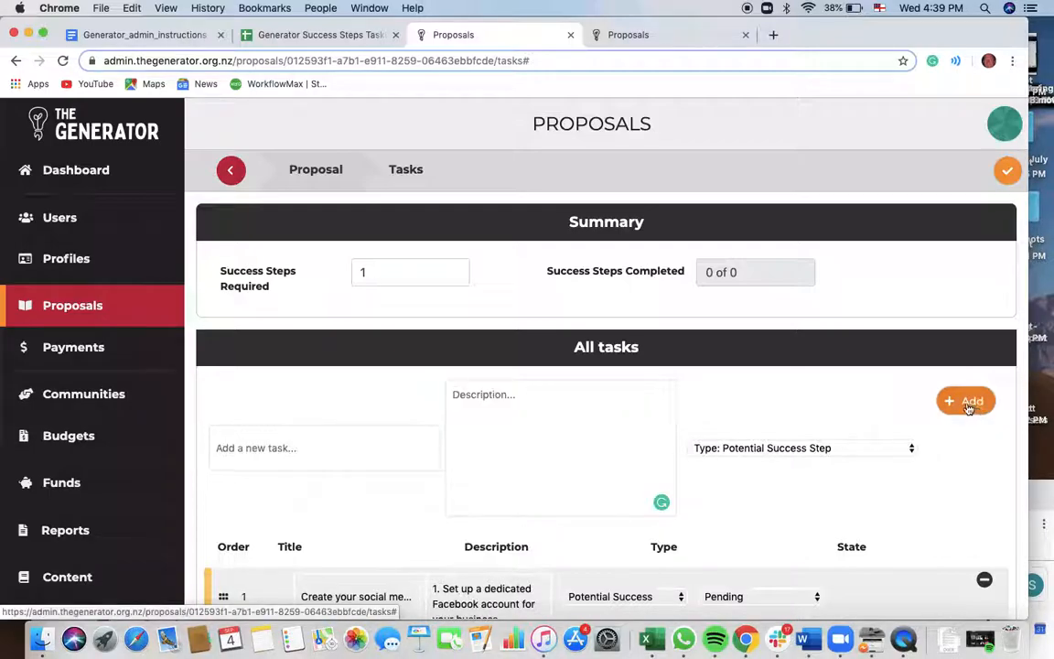
{"action": "scroll", "coordinate": [933, 475], "scroll_direction": "down", "scroll_amount": 3}
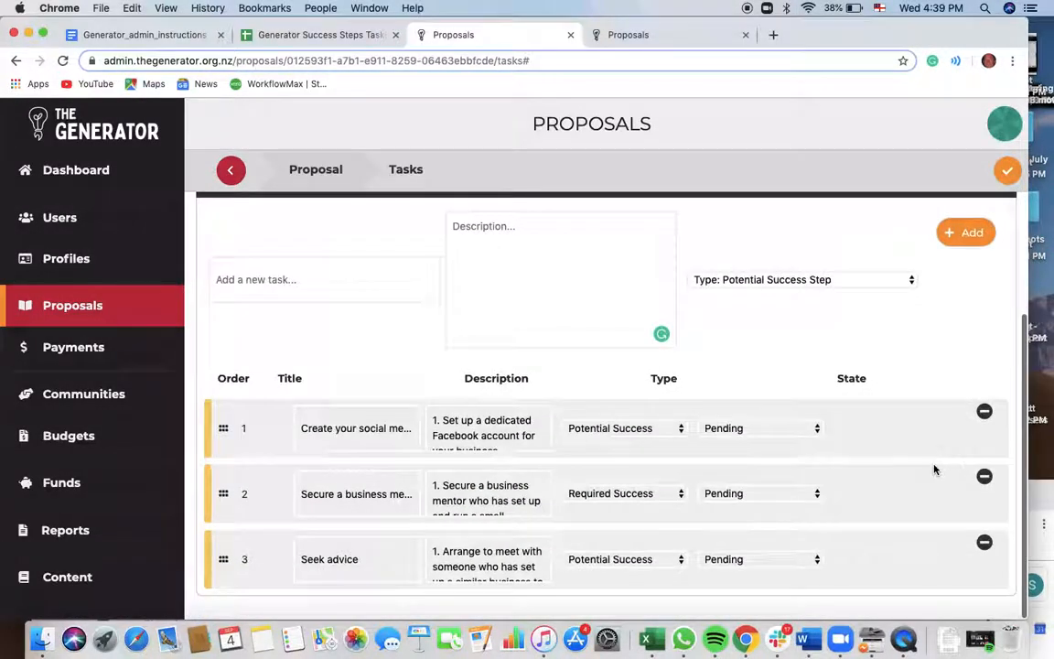
Step: Copy the "Upload your receipts" title from the taskbank's Task category into the new task's title
{"action": "scroll", "coordinate": [935, 469], "scroll_direction": "up", "scroll_amount": 3}
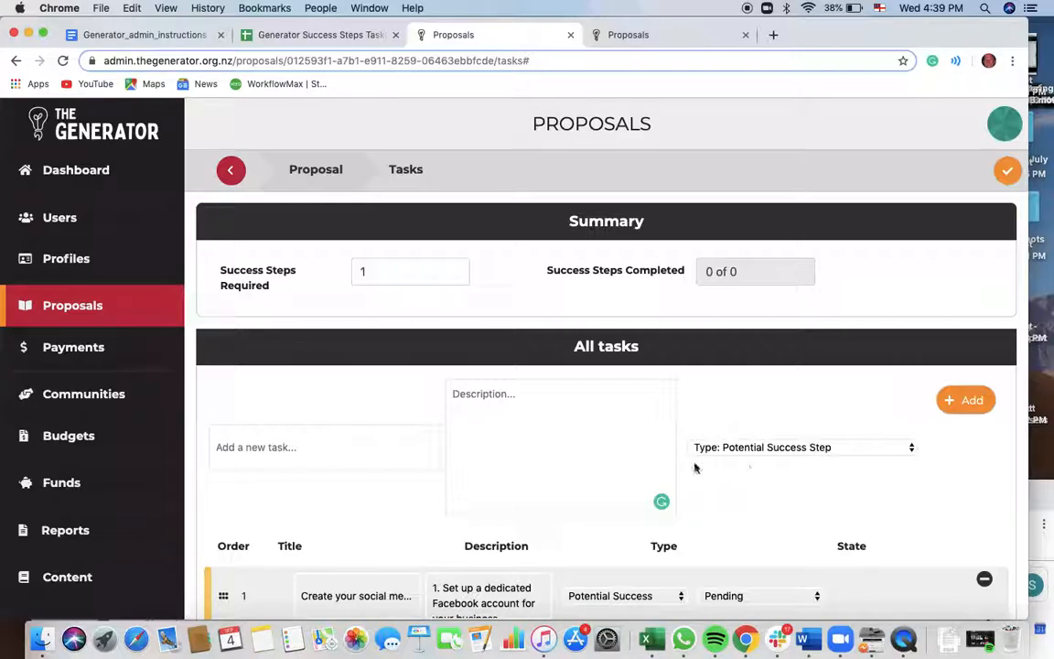
{"action": "left_click", "coordinate": [314, 450]}
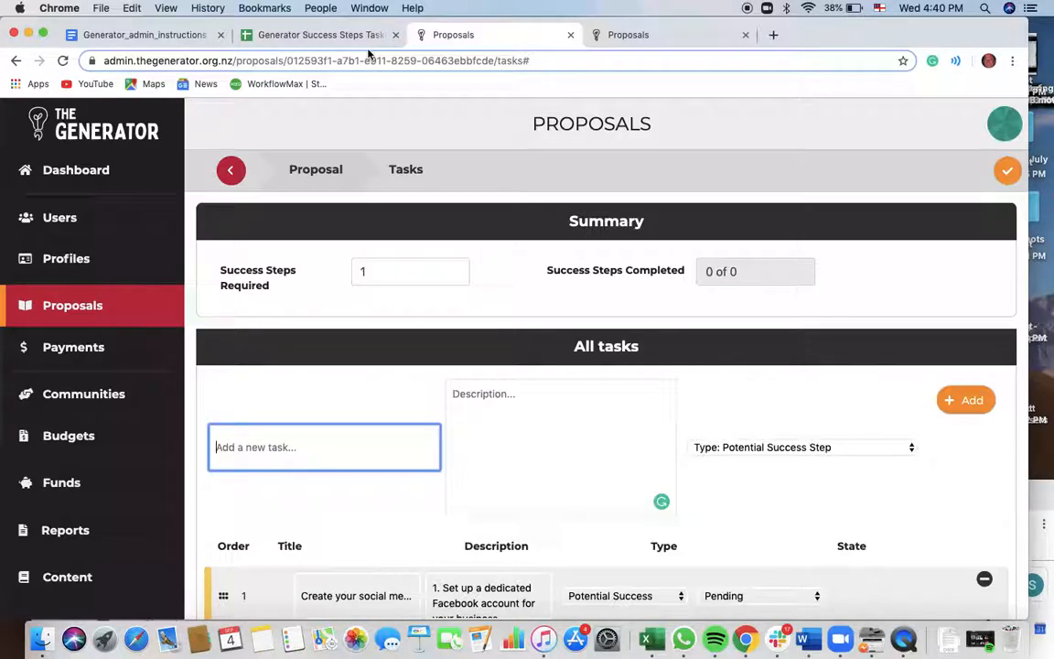
{"action": "left_click", "coordinate": [265, 34]}
{"action": "scroll", "coordinate": [327, 287], "scroll_direction": "up", "scroll_amount": 15}
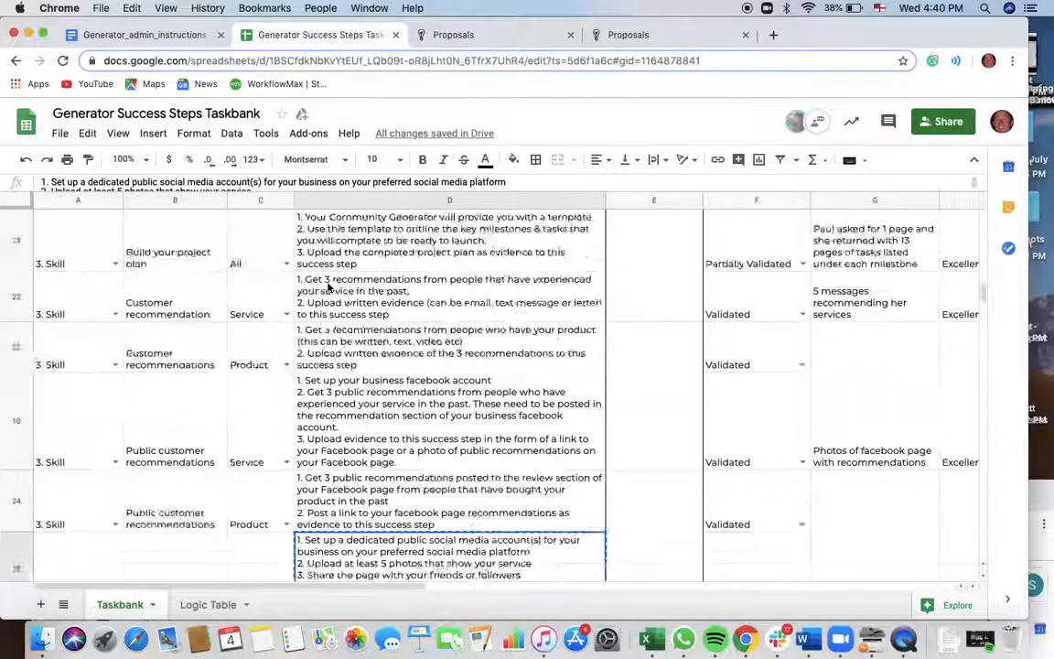
{"action": "left_click", "coordinate": [177, 316]}
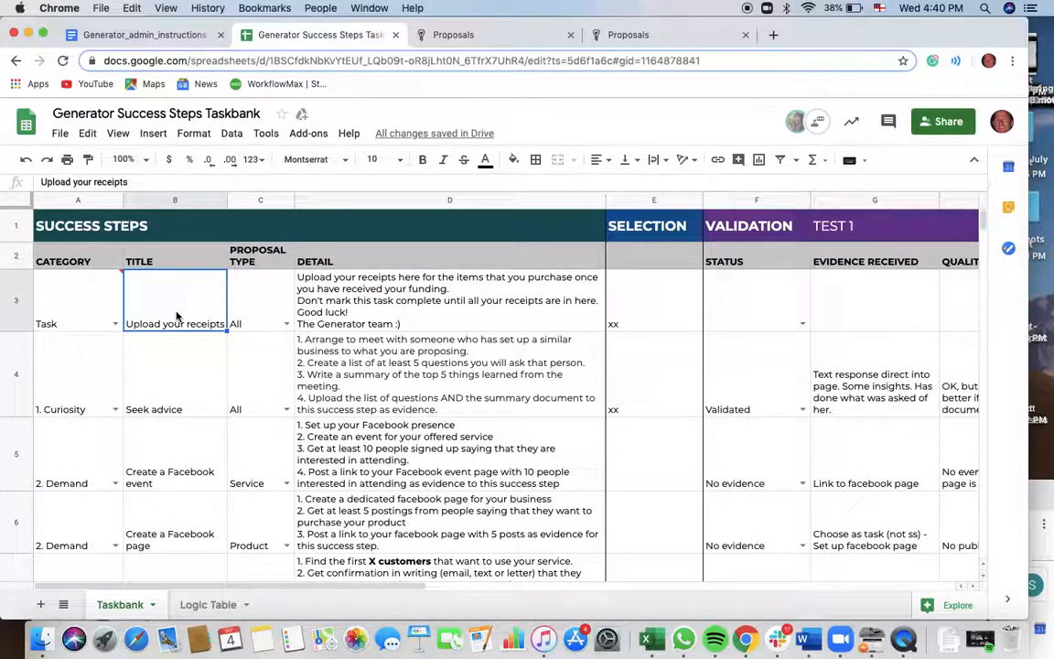
{"action": "right_click", "coordinate": [178, 317]}
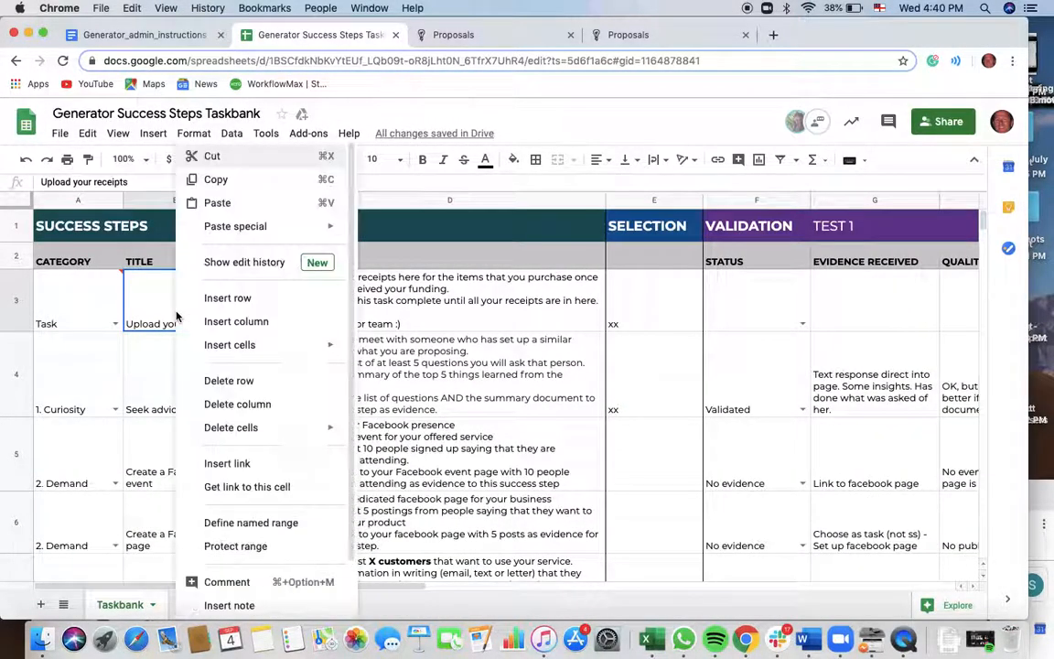
{"action": "left_click", "coordinate": [216, 180]}
{"action": "left_click", "coordinate": [449, 35]}
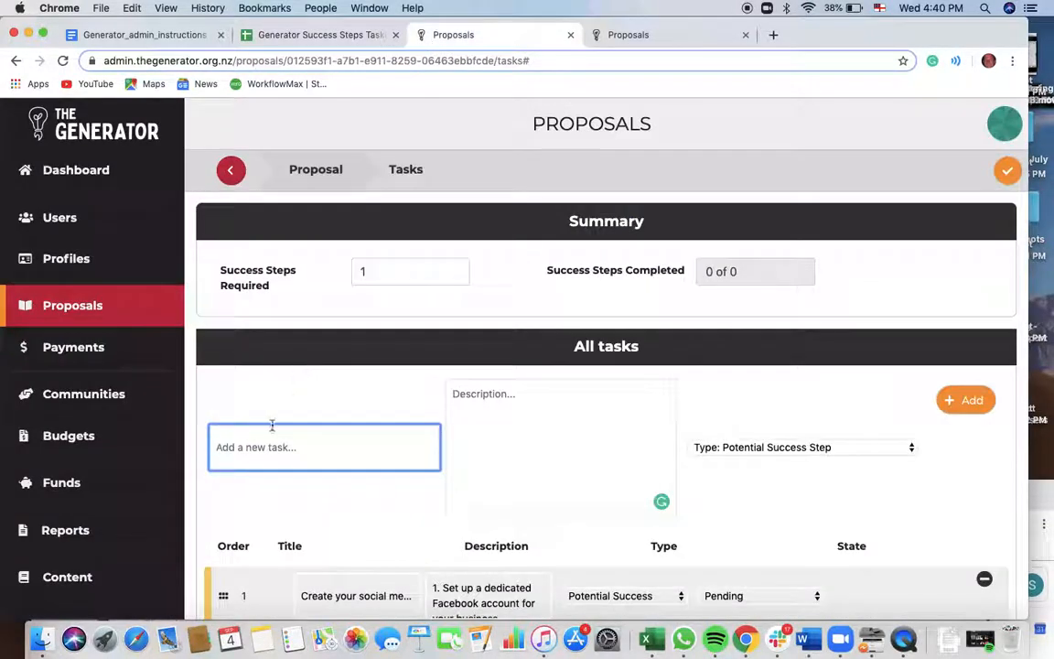
{"action": "right_click", "coordinate": [238, 444]}
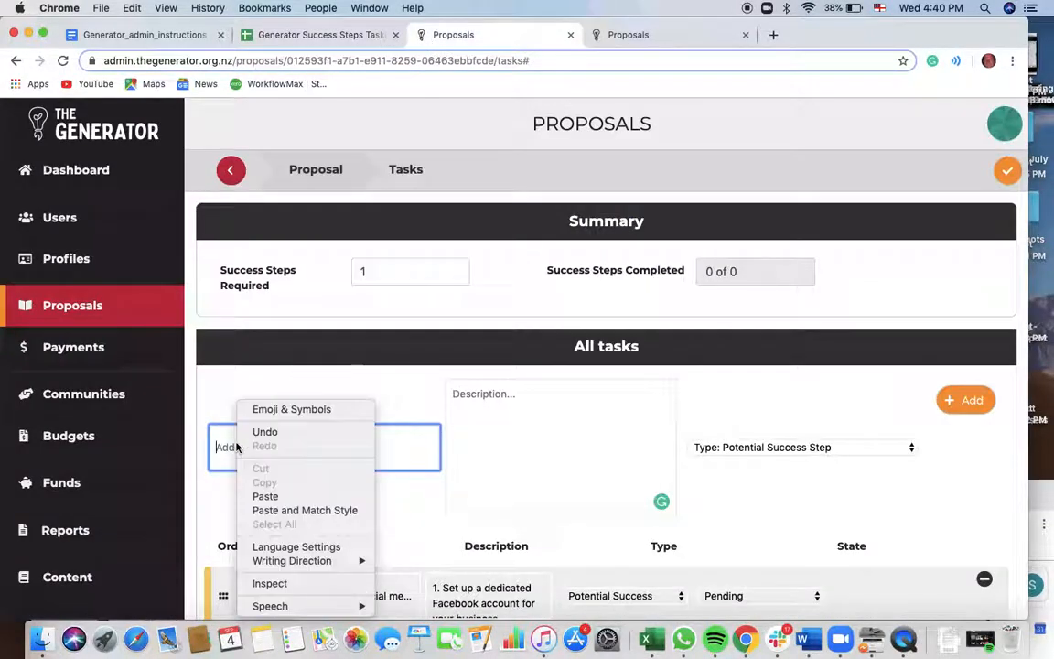
{"action": "left_click", "coordinate": [265, 494]}
Step: Copy the "Upload your receipts" detail text from the taskbank into the new task's description
{"action": "left_click", "coordinate": [510, 406]}
{"action": "left_click", "coordinate": [274, 35]}
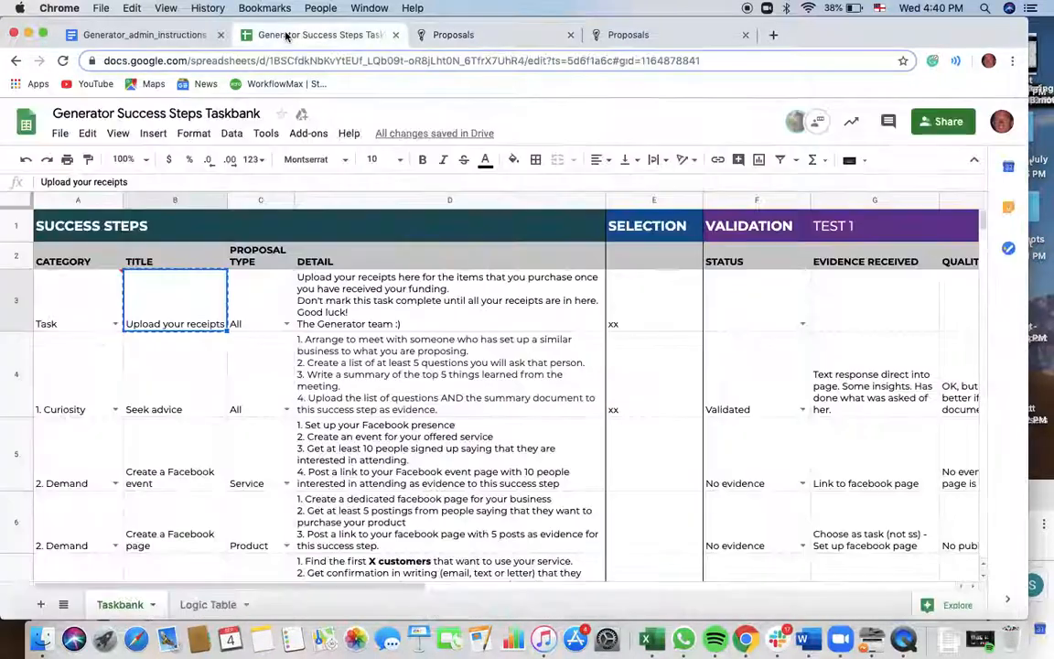
{"action": "left_click", "coordinate": [348, 304]}
{"action": "right_click", "coordinate": [348, 306]}
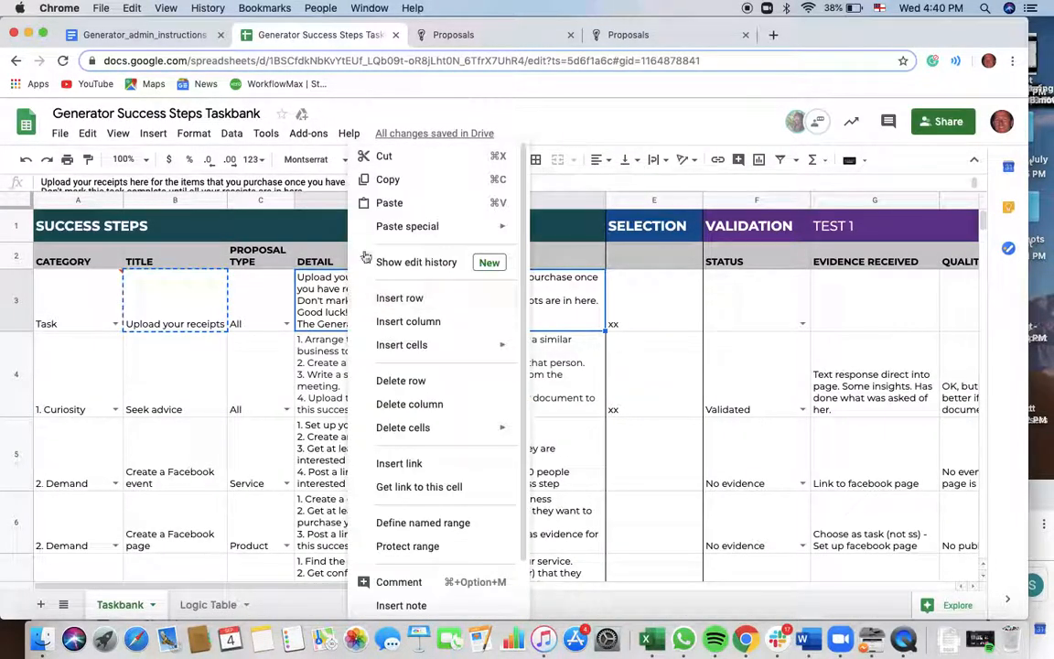
{"action": "left_click", "coordinate": [347, 176]}
{"action": "left_click", "coordinate": [451, 35]}
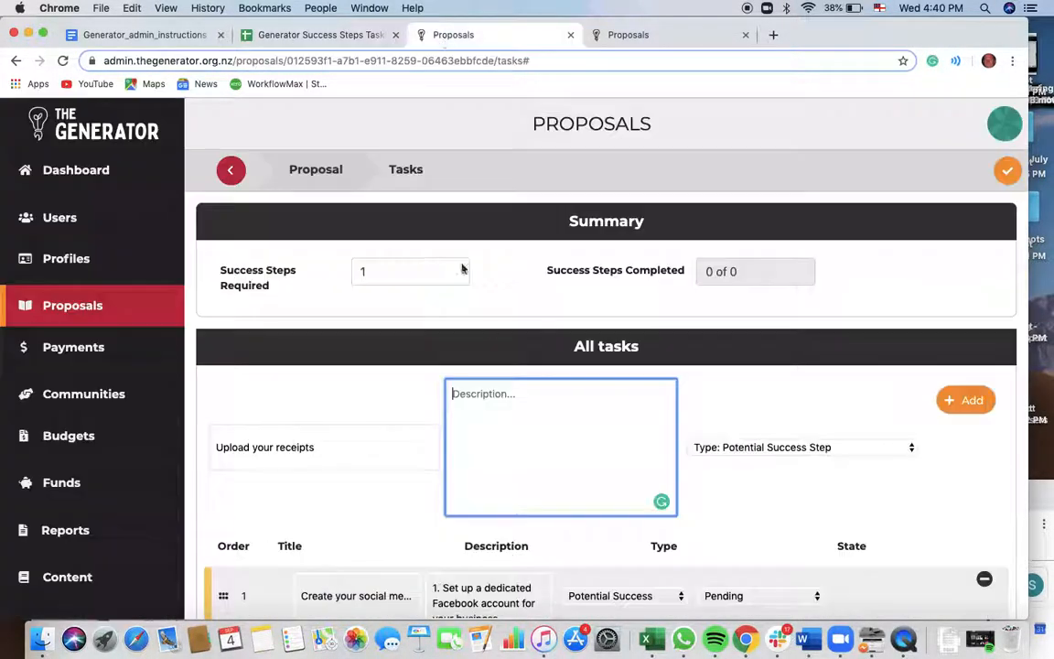
{"action": "right_click", "coordinate": [485, 394]}
{"action": "left_click", "coordinate": [512, 489]}
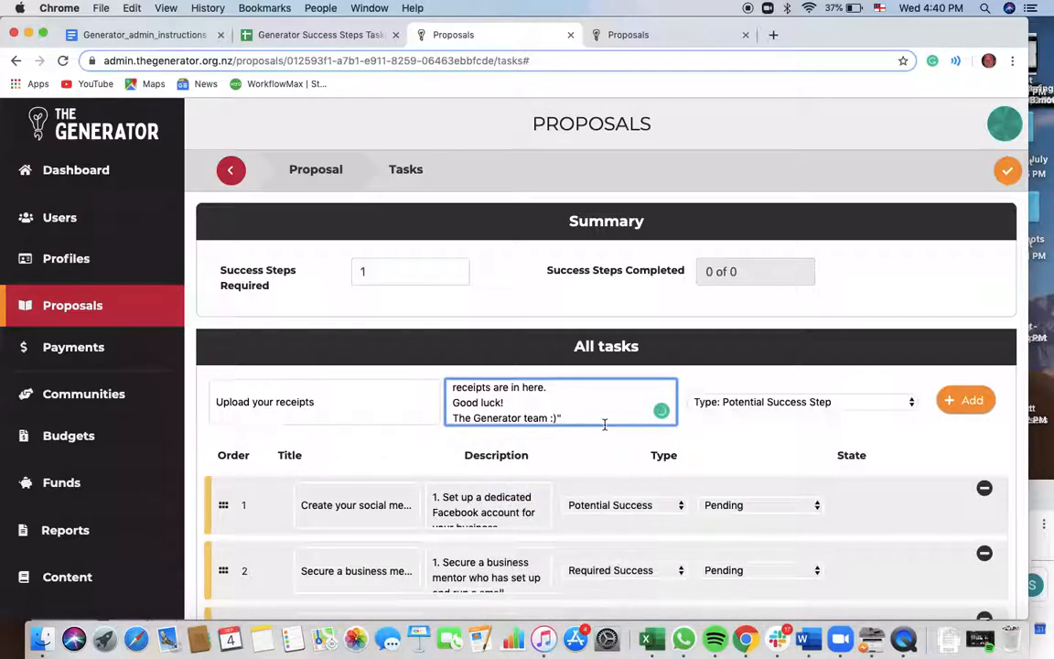
Step: Remove the stray quotation marks at both ends of the receipts task's description
{"action": "key", "text": "BackSpace"}
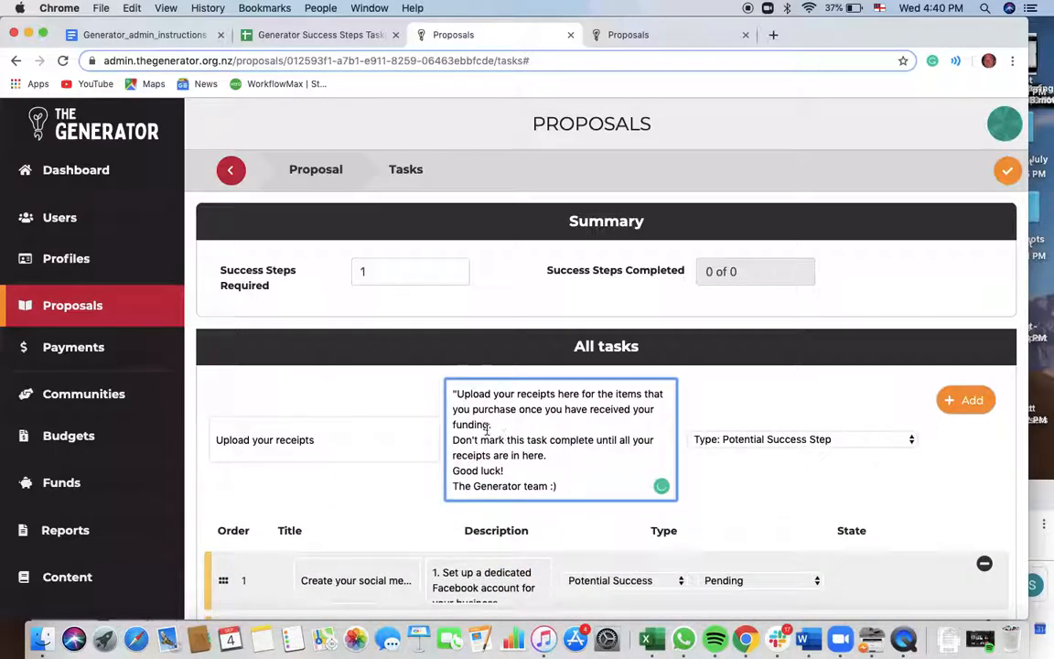
{"action": "left_click", "coordinate": [454, 393]}
{"action": "key", "text": "BackSpace"}
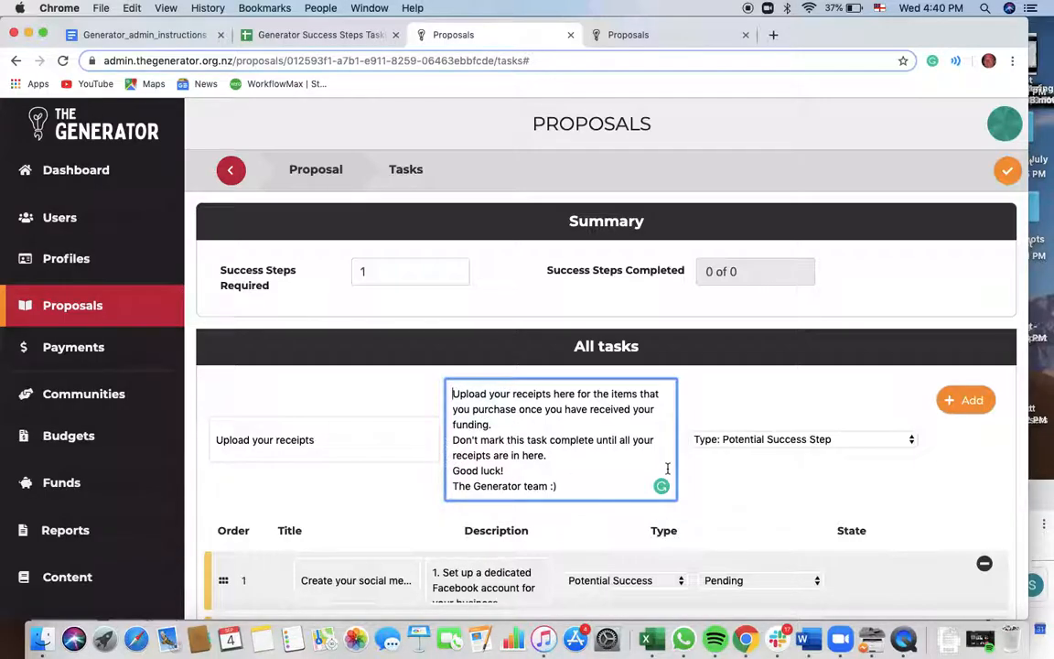
{"action": "left_click", "coordinate": [366, 450]}
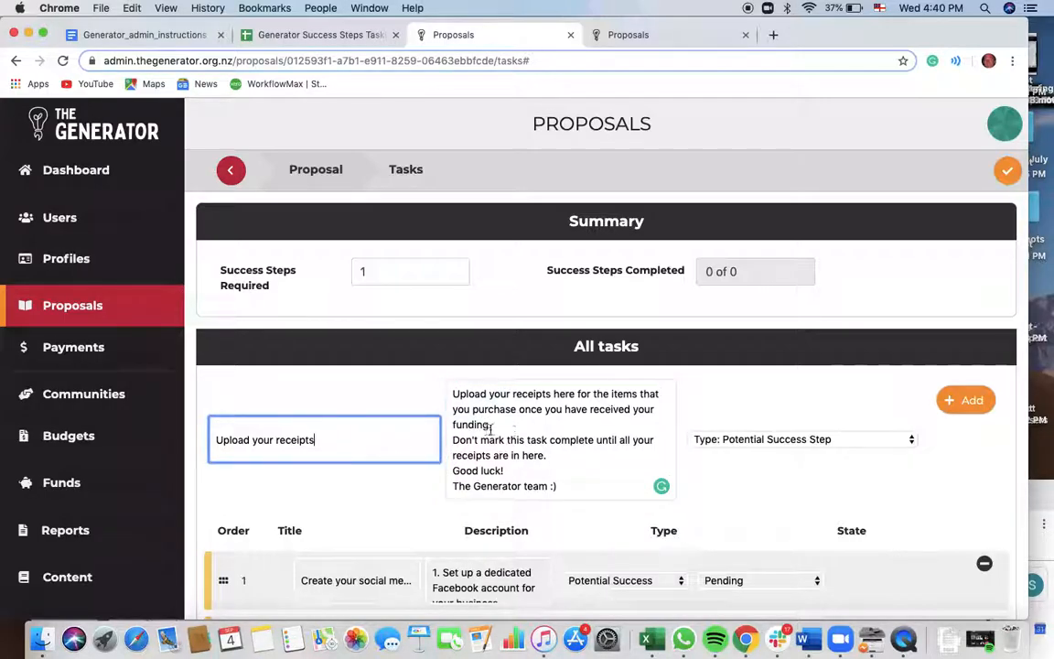
{"action": "left_click", "coordinate": [520, 432]}
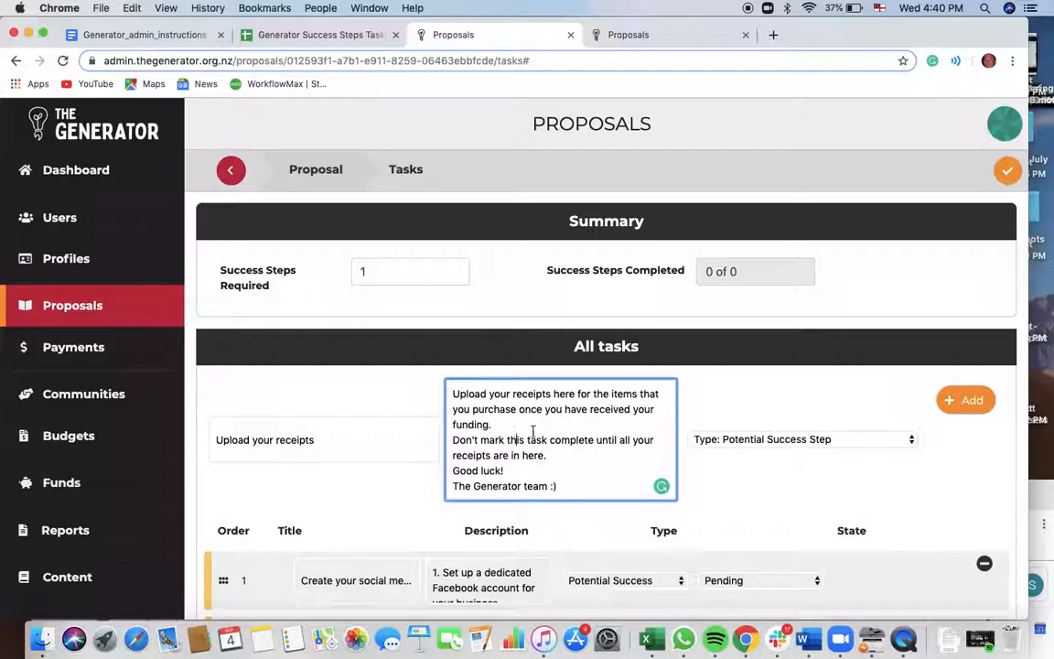
Step: Set the receipts task's type to Task and add it to the proposal's task list
{"action": "left_click", "coordinate": [803, 437]}
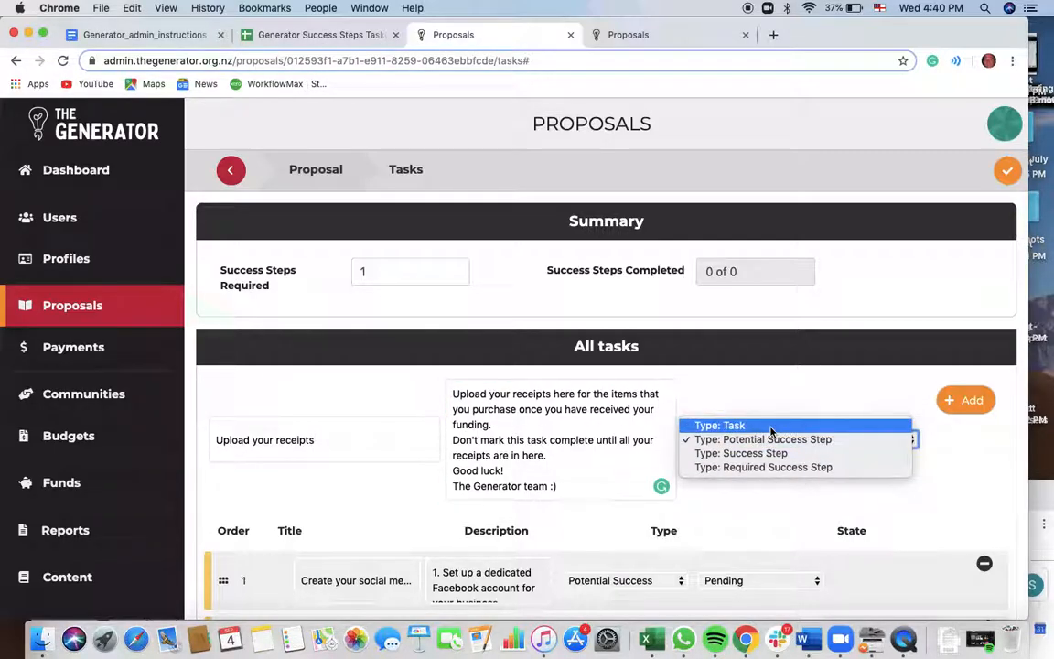
{"action": "left_click", "coordinate": [771, 427]}
{"action": "left_click", "coordinate": [972, 403]}
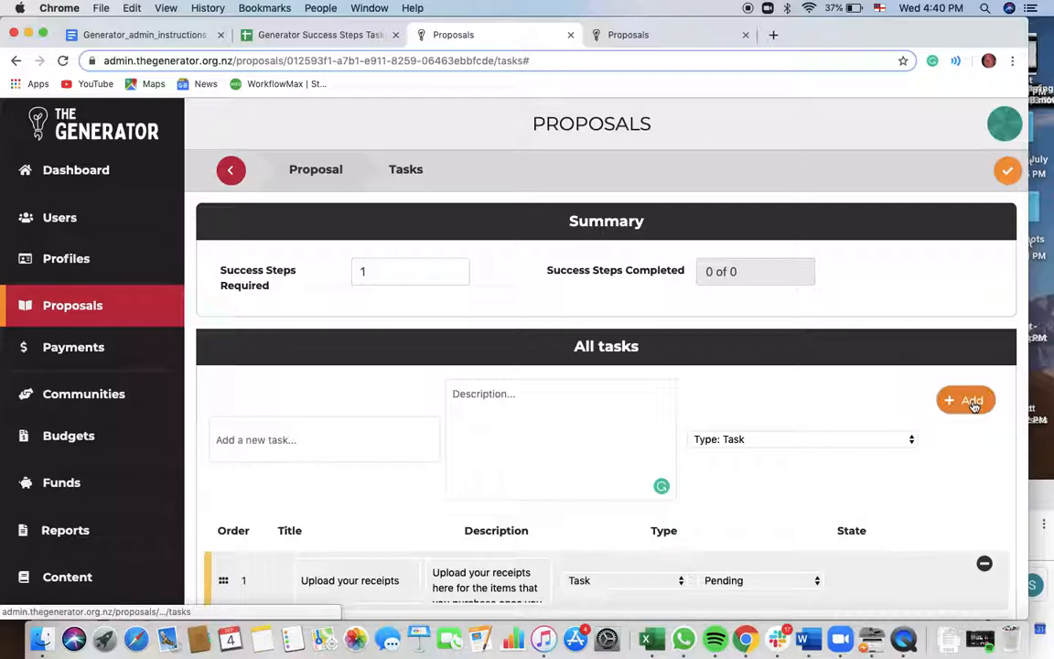
Step: Switch the listed social media task's type to Required Success Step and back to Potential Success Step
{"action": "scroll", "coordinate": [947, 449], "scroll_direction": "down", "scroll_amount": 5}
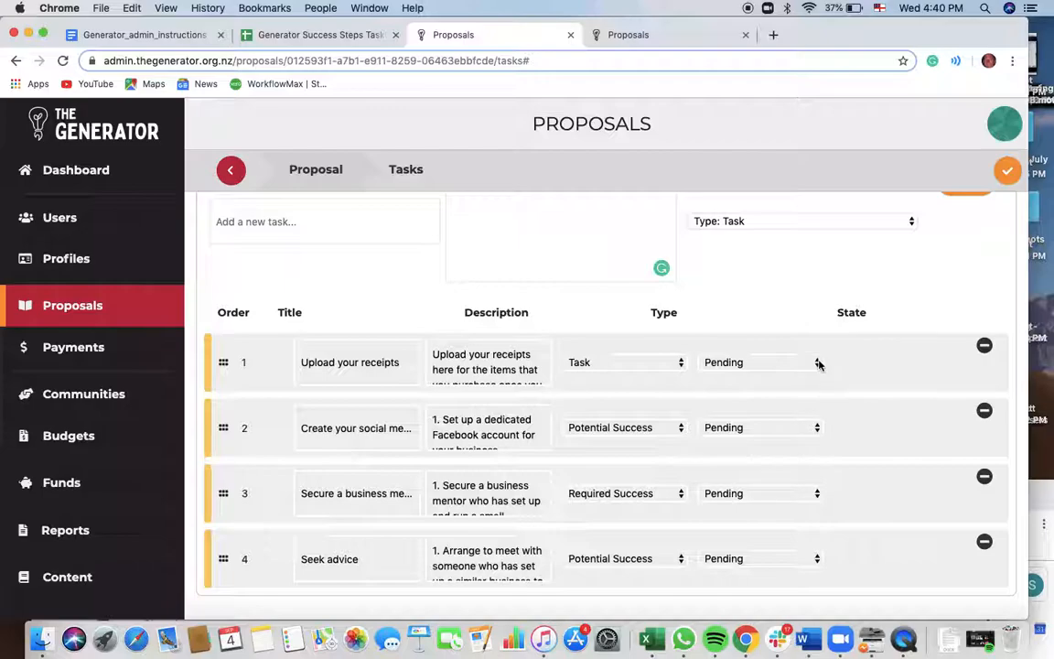
{"action": "left_click", "coordinate": [682, 363]}
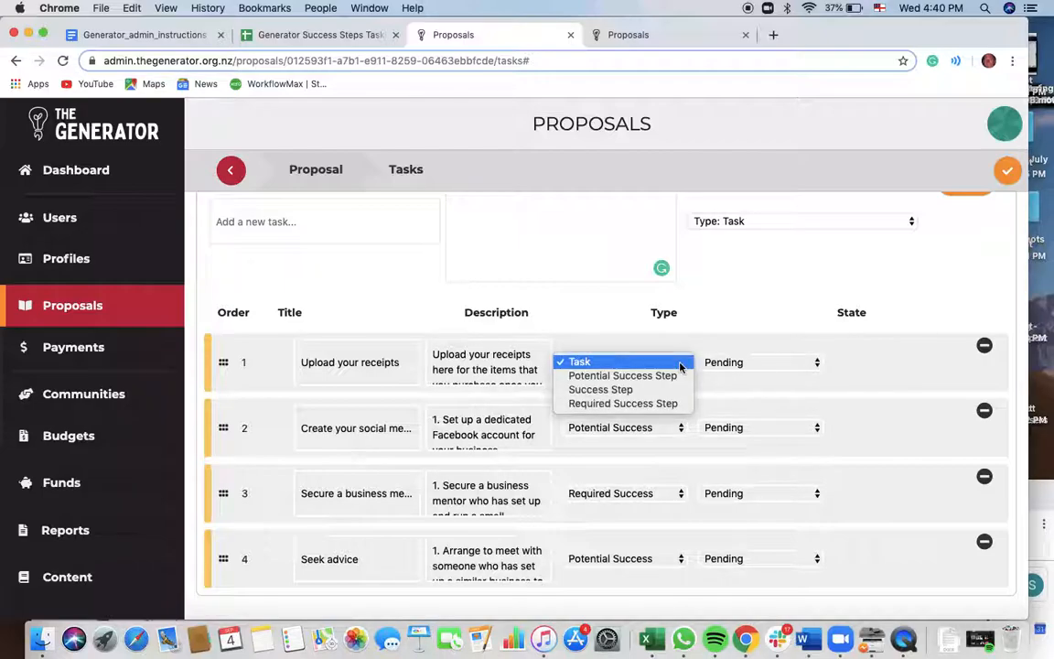
{"action": "left_click", "coordinate": [588, 357]}
{"action": "left_click", "coordinate": [599, 427]}
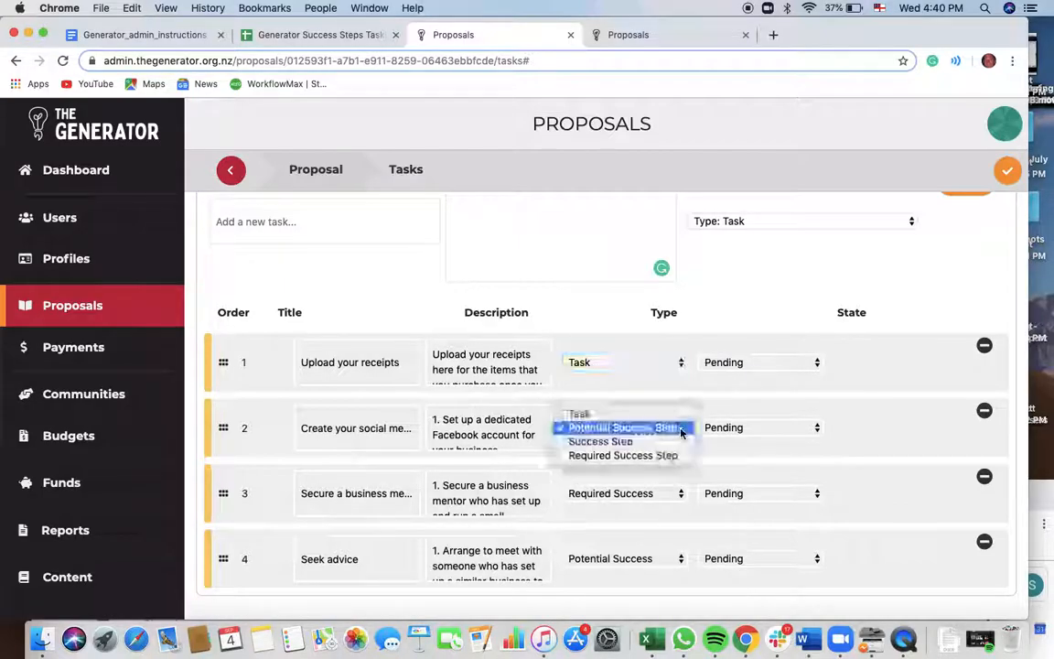
{"action": "left_click", "coordinate": [645, 456]}
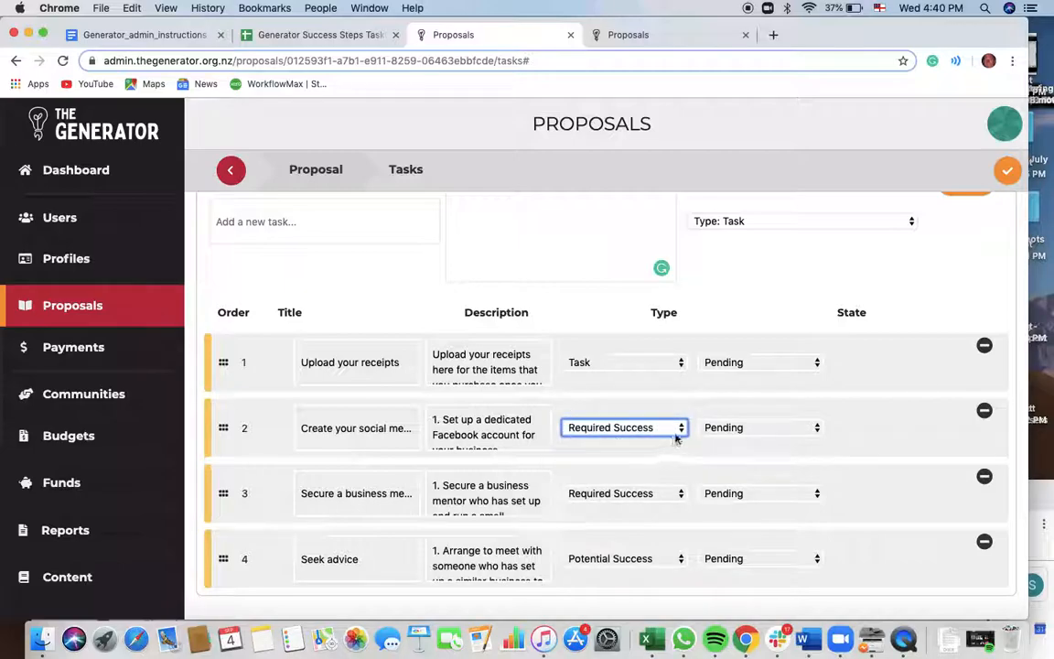
{"action": "left_click", "coordinate": [677, 428]}
{"action": "left_click", "coordinate": [638, 400]}
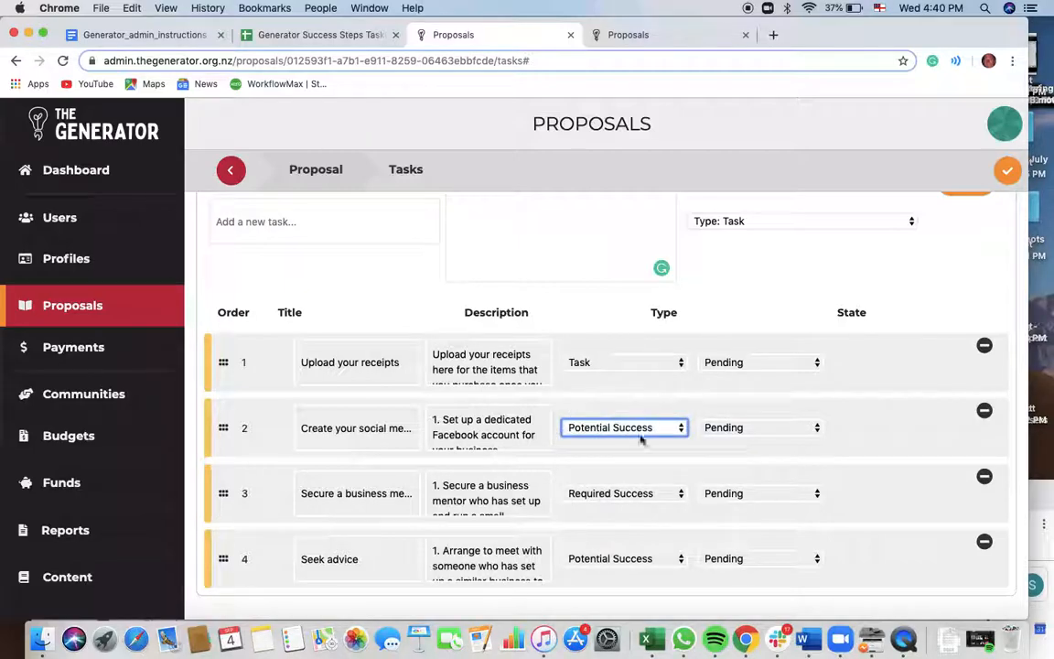
Step: Set the proposal's Success Steps Required to 2 and save the task setup
{"action": "scroll", "coordinate": [647, 466], "scroll_direction": "up", "scroll_amount": 5}
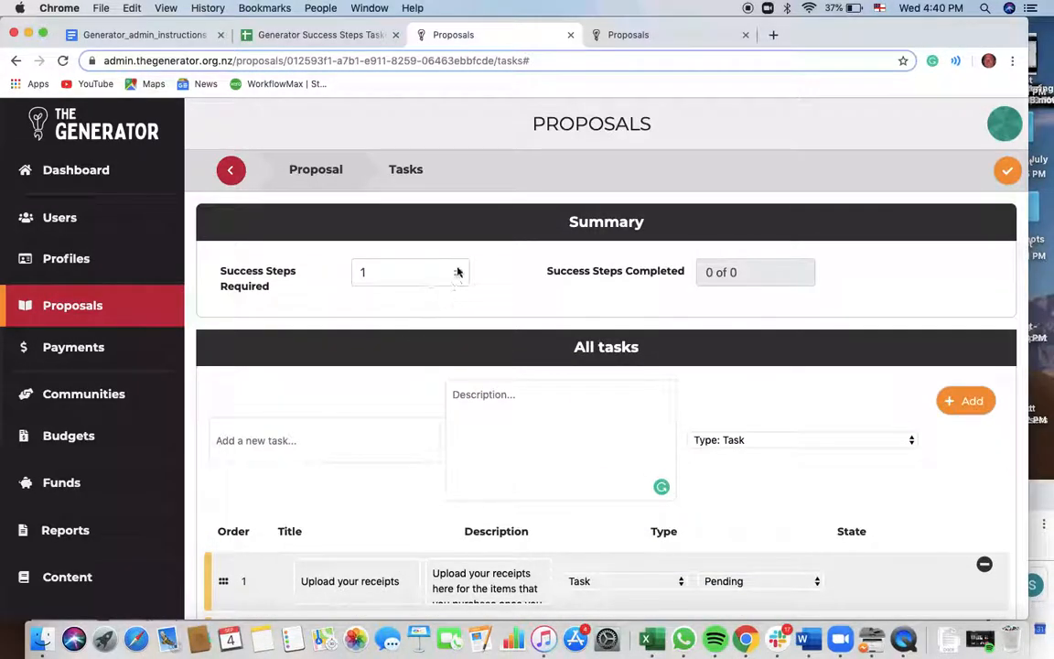
{"action": "left_click", "coordinate": [454, 273]}
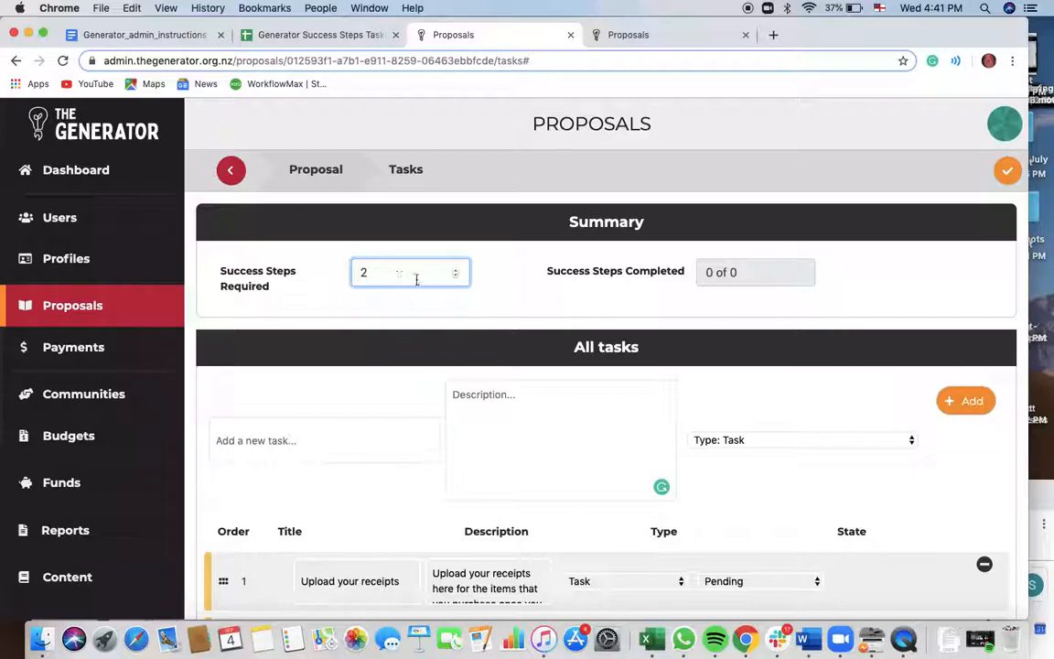
{"action": "scroll", "coordinate": [618, 384], "scroll_direction": "down", "scroll_amount": 5}
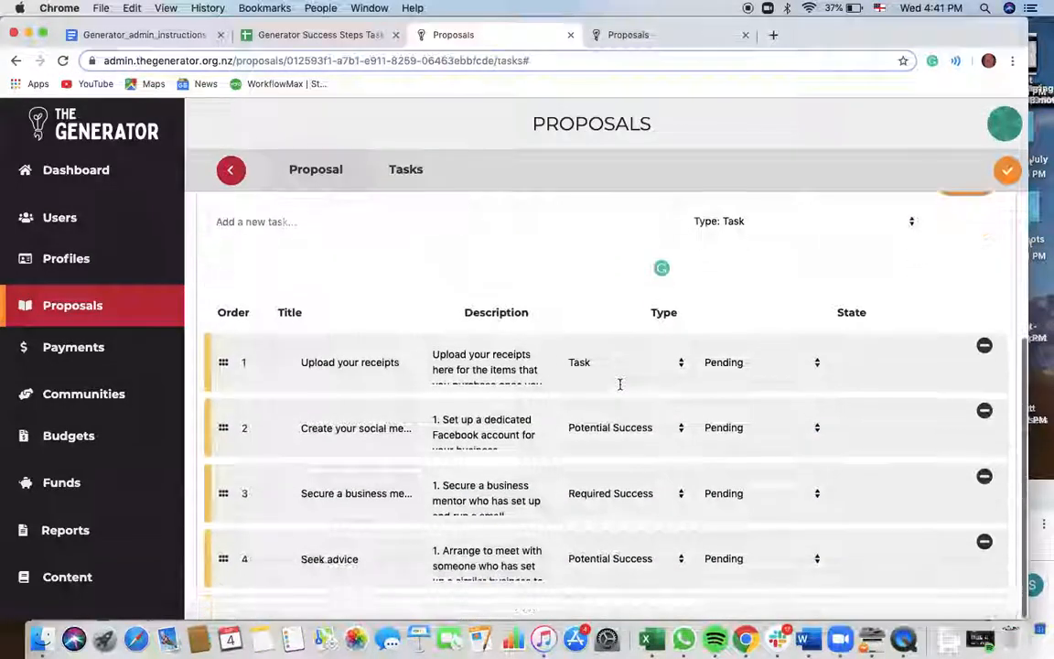
{"action": "scroll", "coordinate": [619, 389], "scroll_direction": "up", "scroll_amount": 3}
{"action": "scroll", "coordinate": [618, 387], "scroll_direction": "up", "scroll_amount": 2}
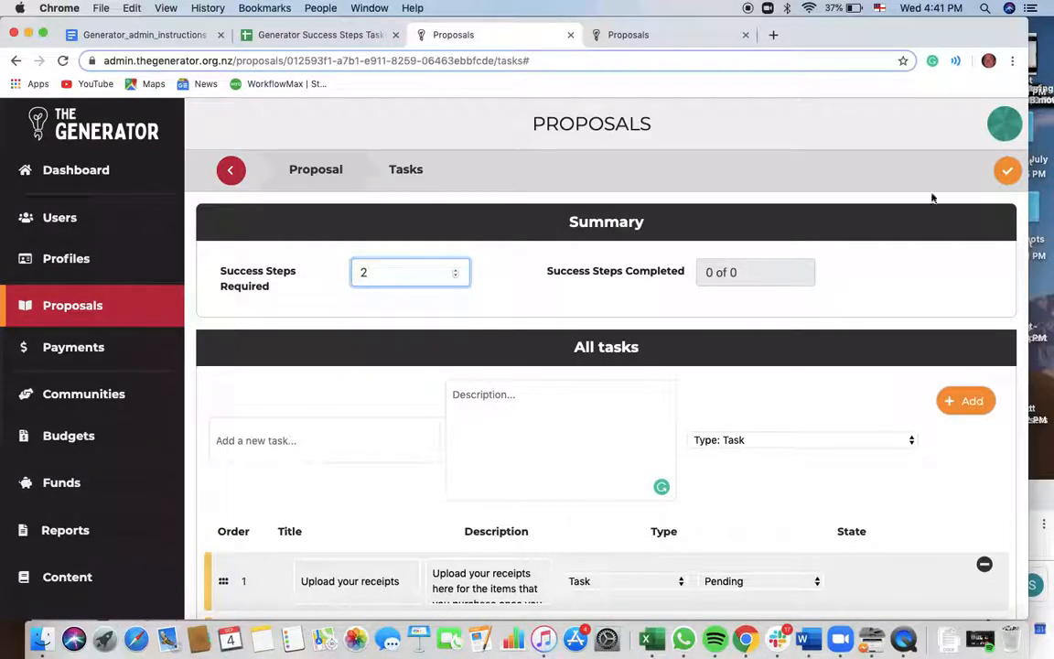
{"action": "left_click", "coordinate": [1006, 174]}
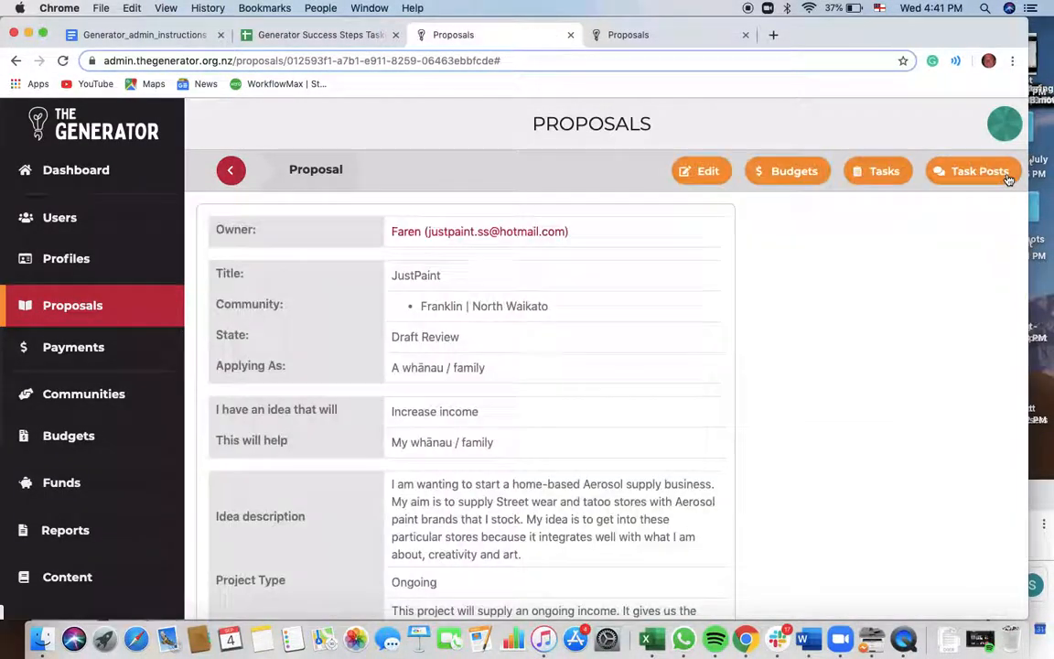